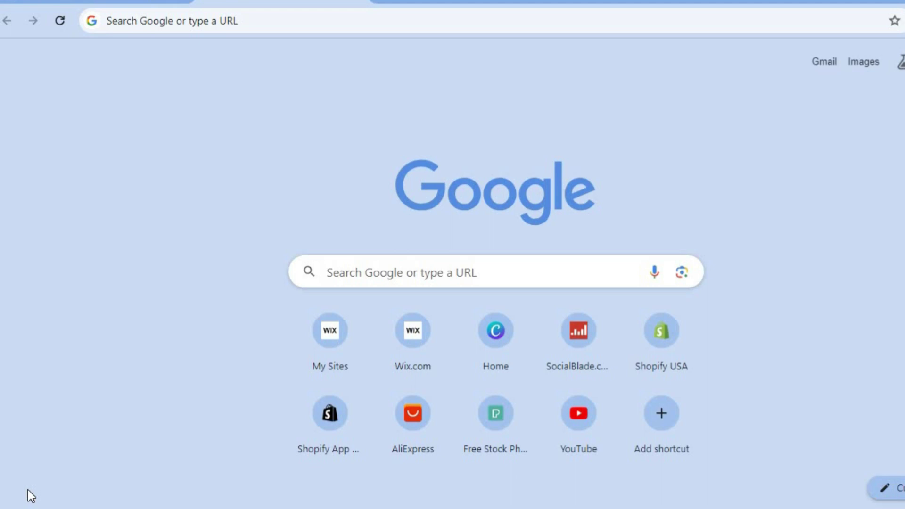
# - Start a new Wix site using the standard Wix Editor and choose setup without AI
pyautogui.click(108, 3)
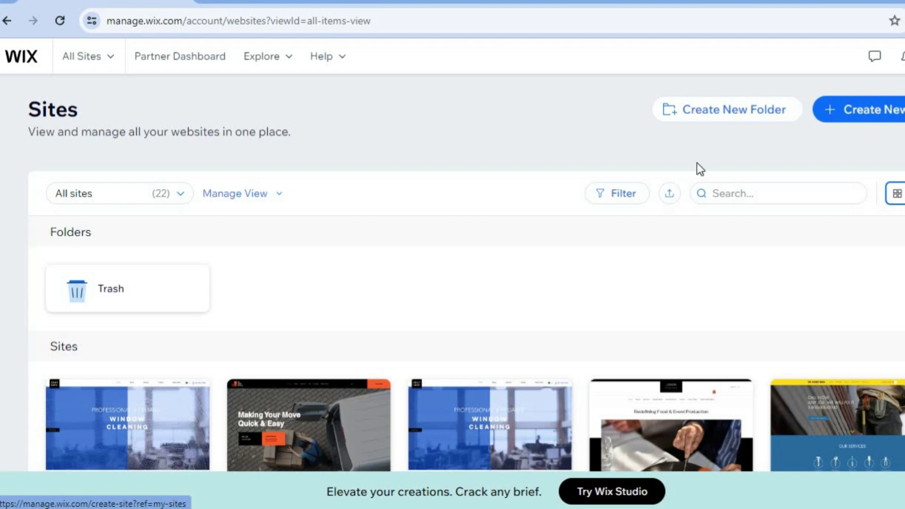
pyautogui.click(871, 110)
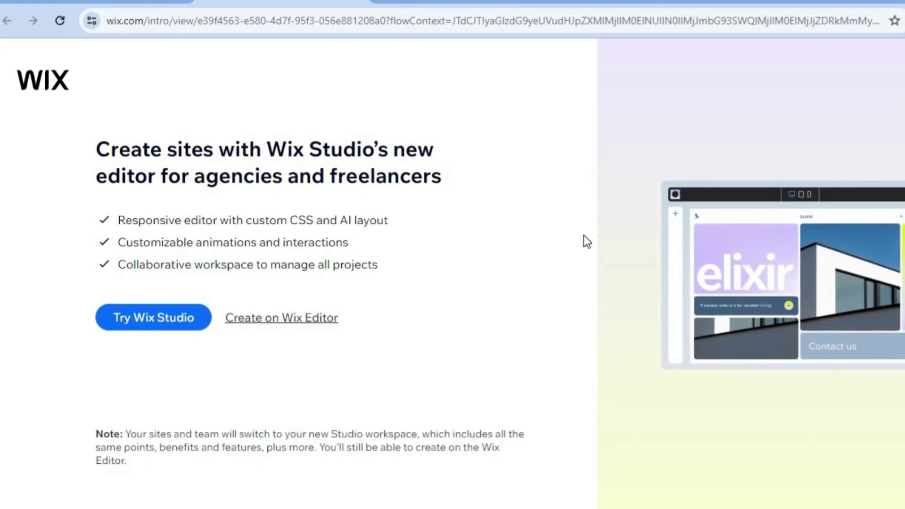
pyautogui.click(303, 319)
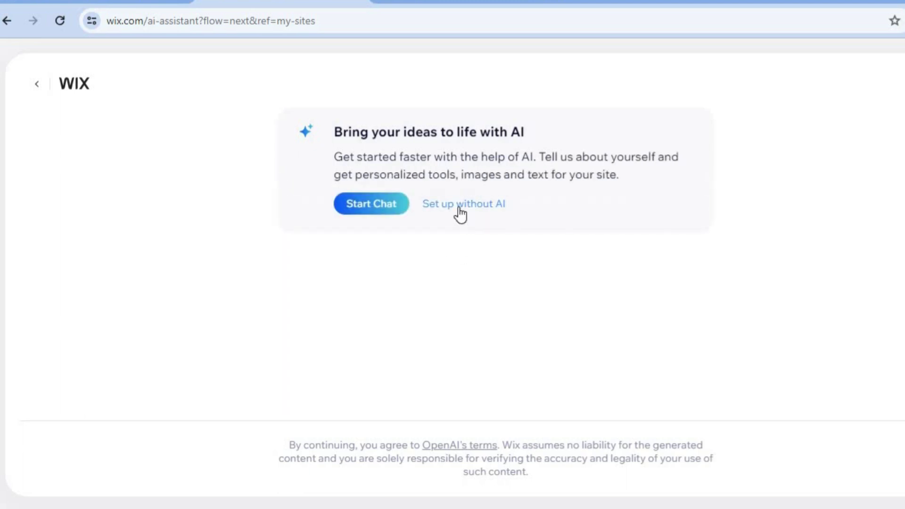
pyautogui.click(461, 207)
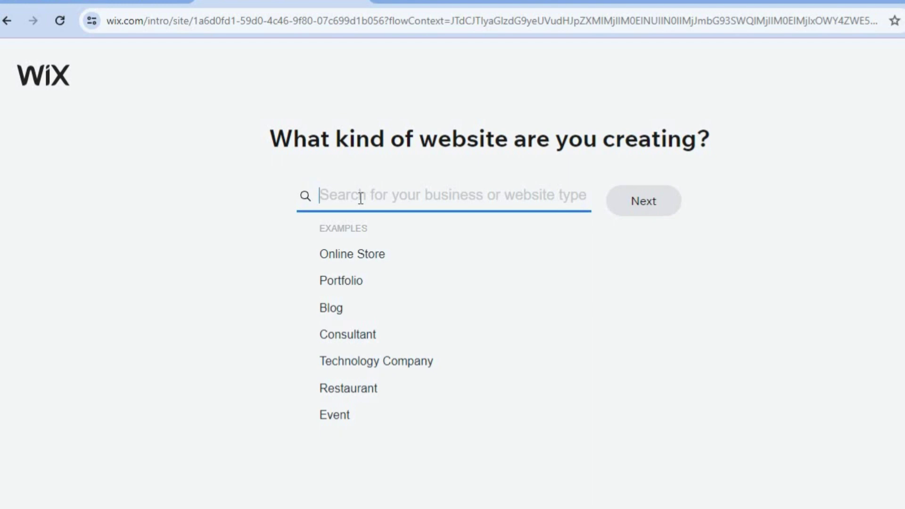
# - Set the website type to Beauty Salon and continue to the business setup
pyautogui.write('B')
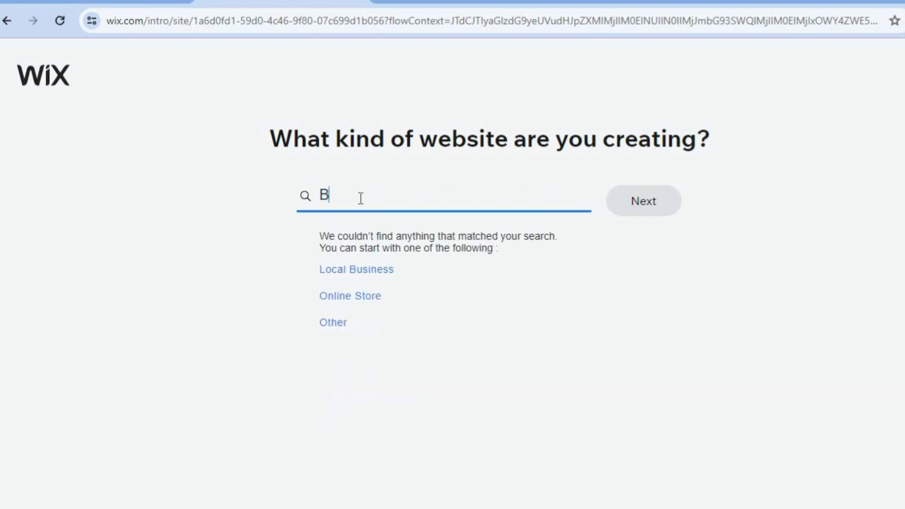
pyautogui.write('EAU')
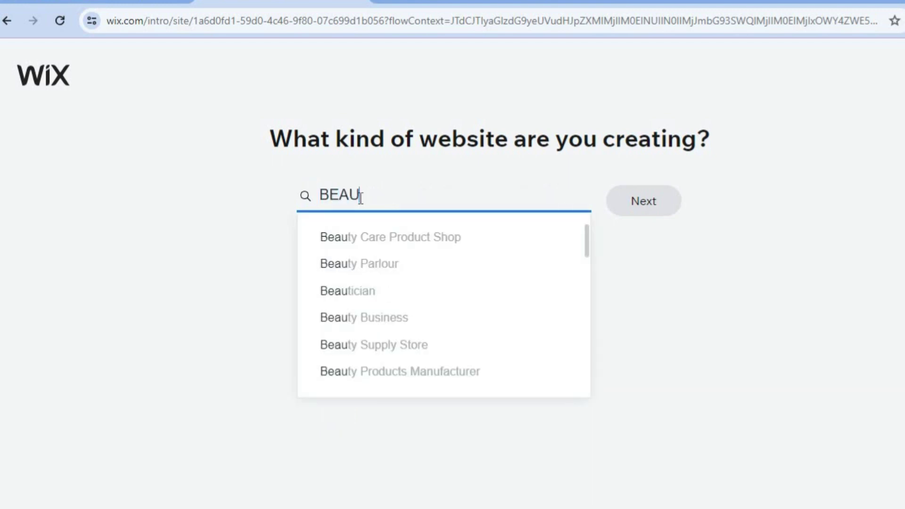
pyautogui.write('TY SA')
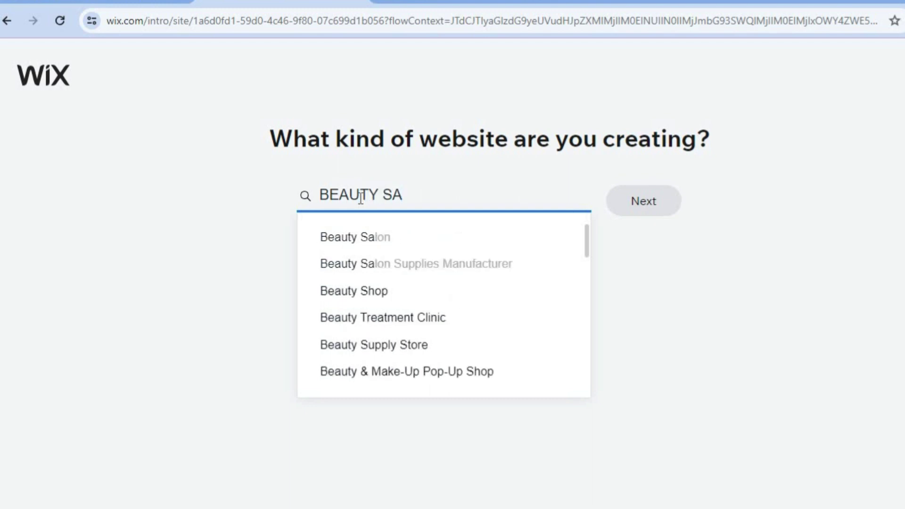
pyautogui.click(418, 237)
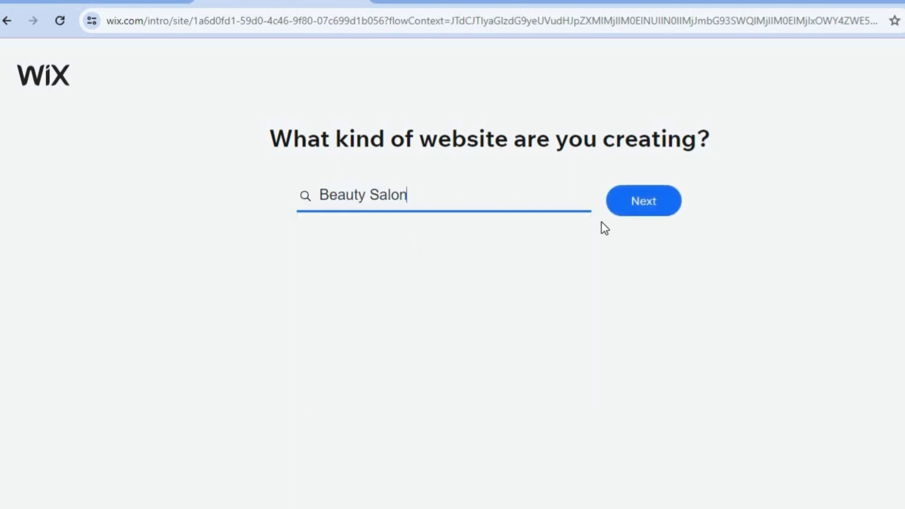
pyautogui.click(633, 206)
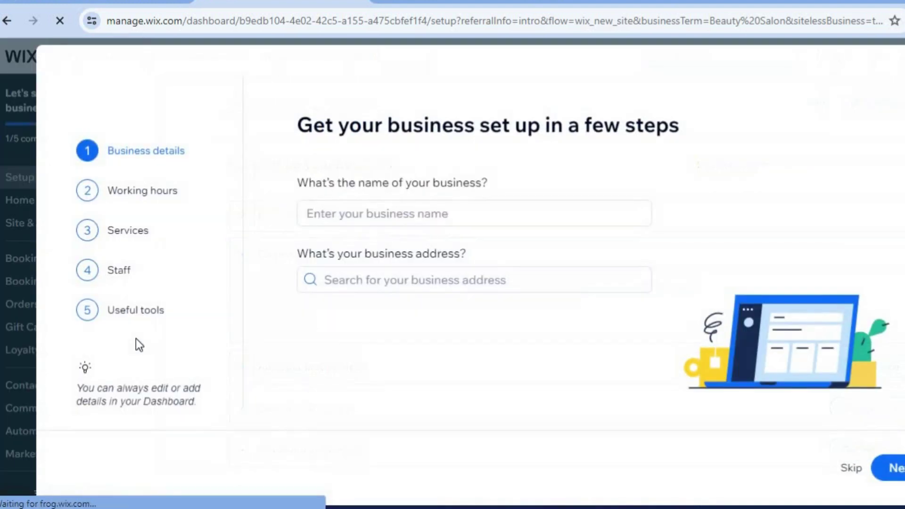
# - Name the business TEST SALON and continue without entering a business address
pyautogui.click(356, 221)
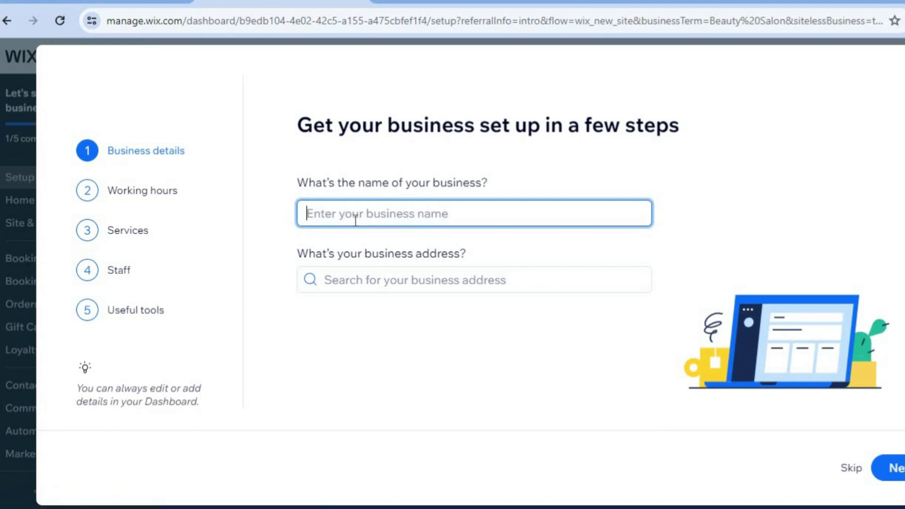
pyautogui.write('TEST')
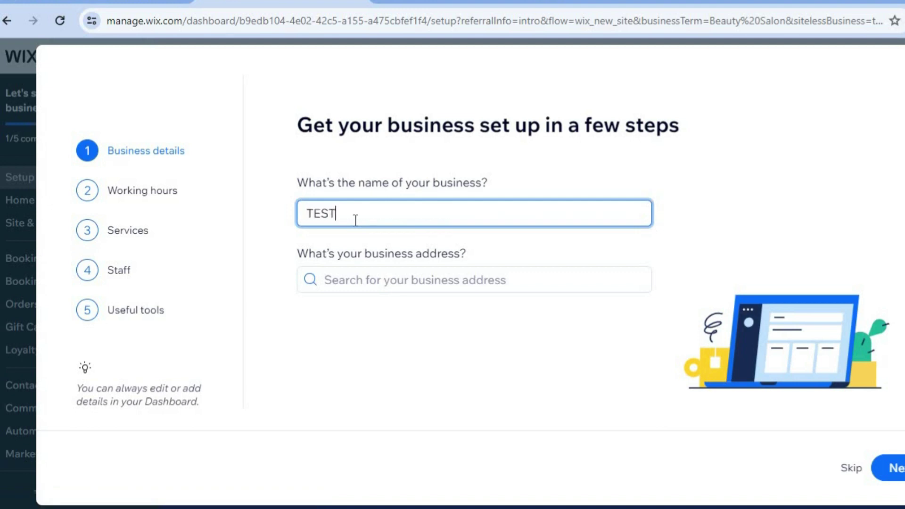
pyautogui.write(' SALON')
pyautogui.click(900, 469)
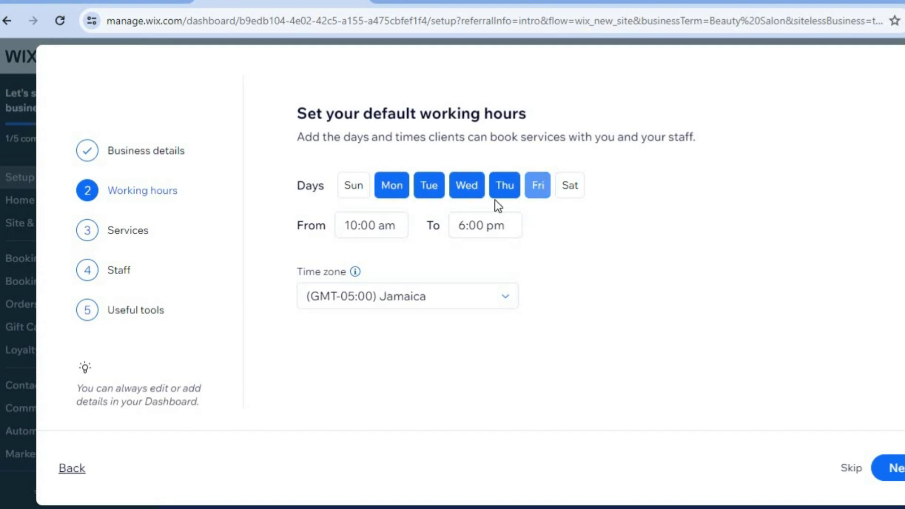
# - Set the default working hours to start at 9:00 am and continue to the services
pyautogui.click(402, 225)
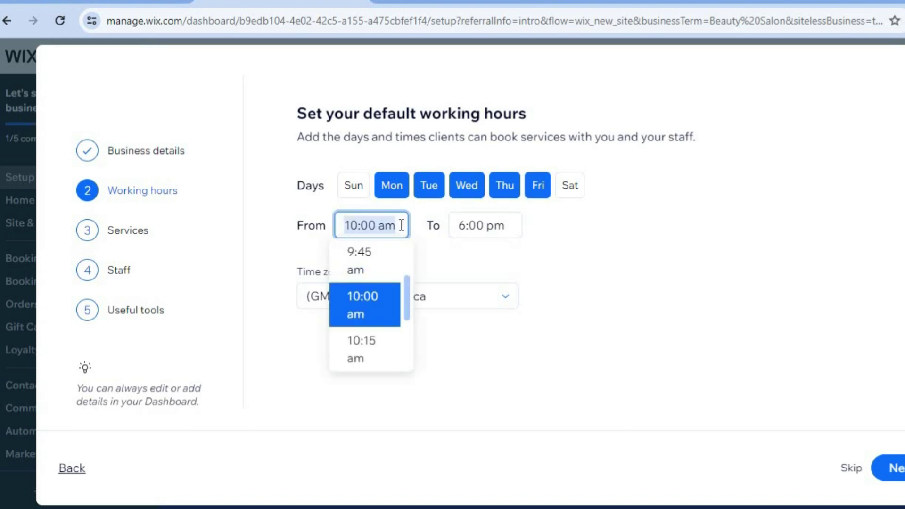
pyautogui.moveTo(409, 283); pyautogui.dragTo(409, 282)
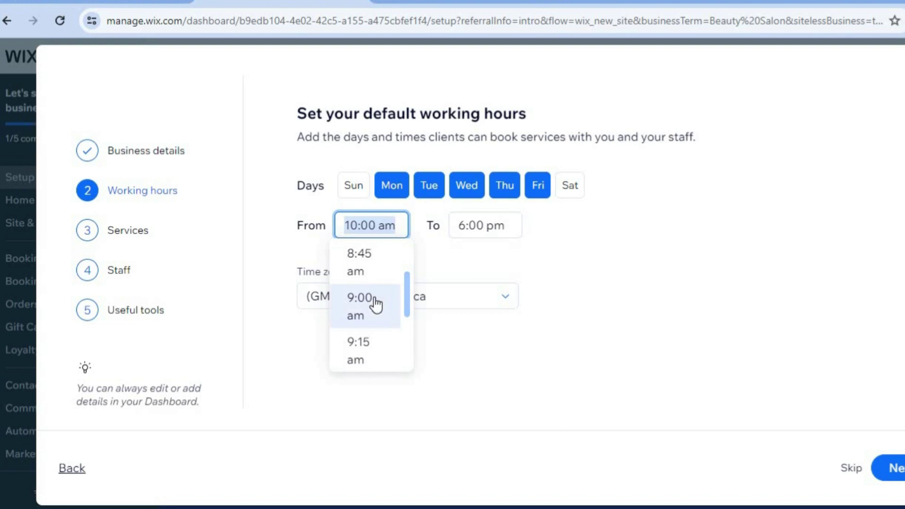
pyautogui.click(376, 305)
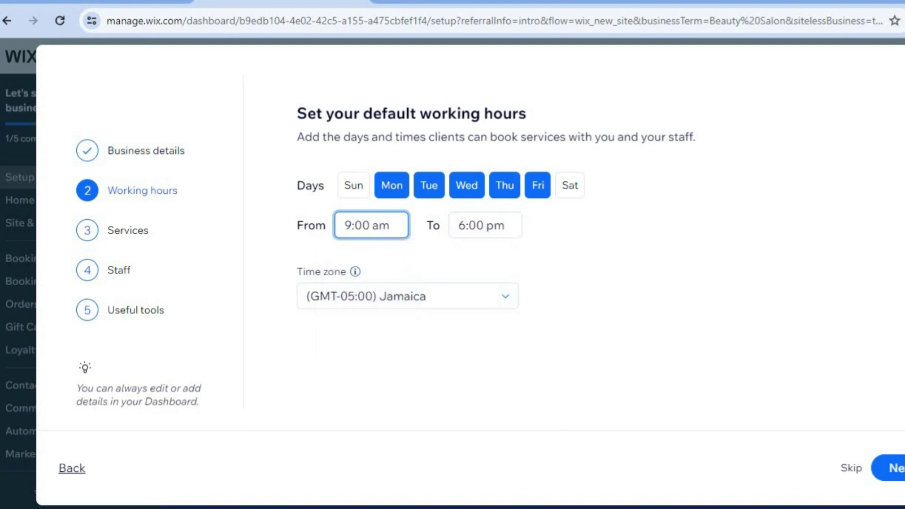
pyautogui.click(901, 468)
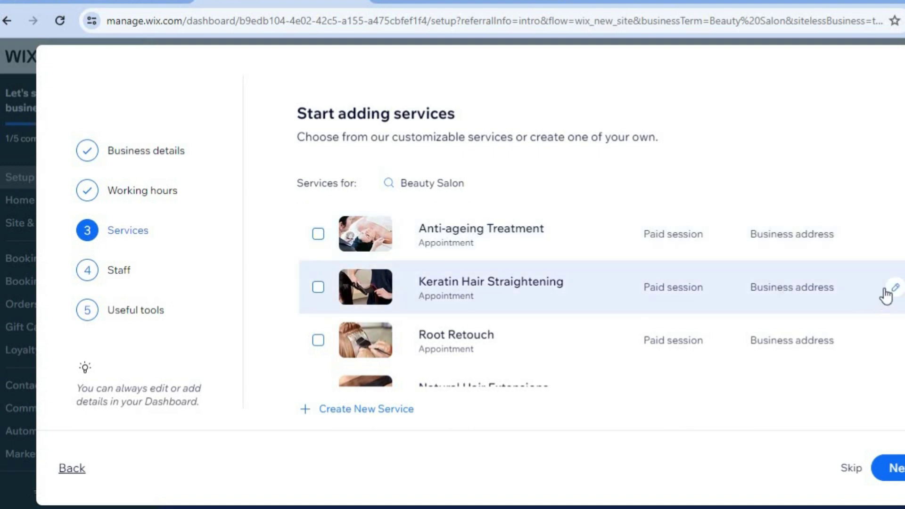
# - Select the suggested services Wash and Style, Eyebrow Shaping and Gel Pedicure
pyautogui.scroll(-1, 602, 298)
pyautogui.scroll(-5, 573, 297)
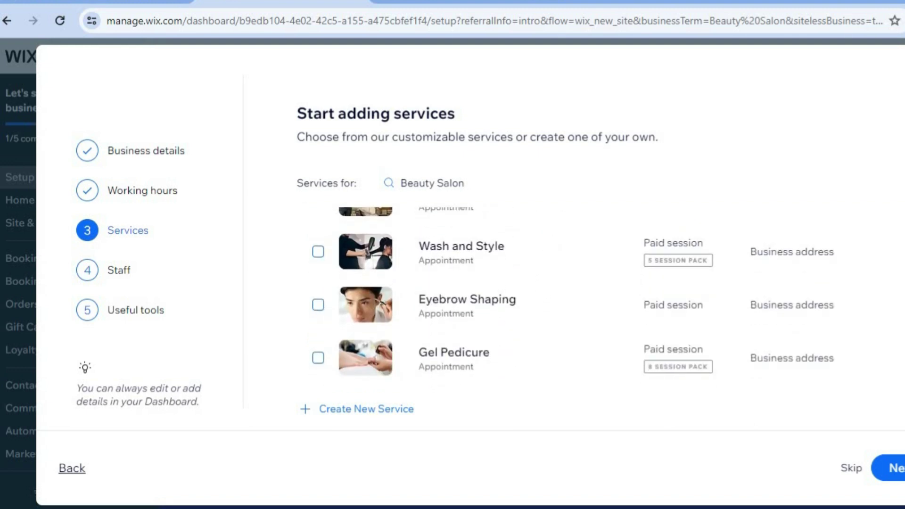
pyautogui.click(317, 253)
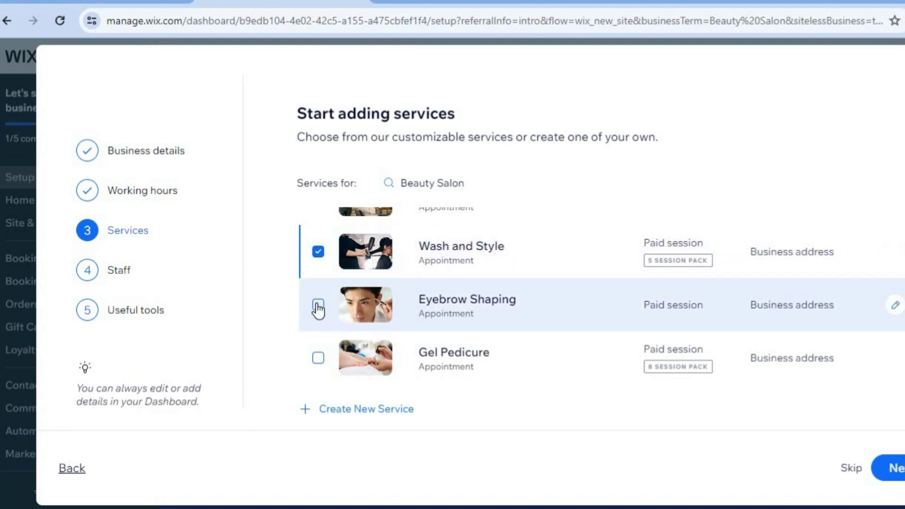
pyautogui.click(318, 305)
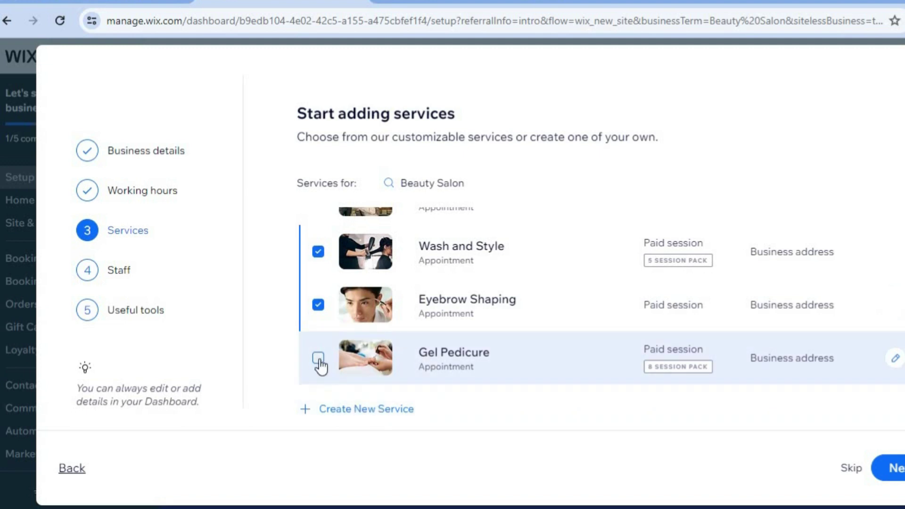
pyautogui.click(318, 360)
# - Create a custom service named HAIRSTYLES with the default options, and continue past the staff page with the default staff entry
pyautogui.click(366, 410)
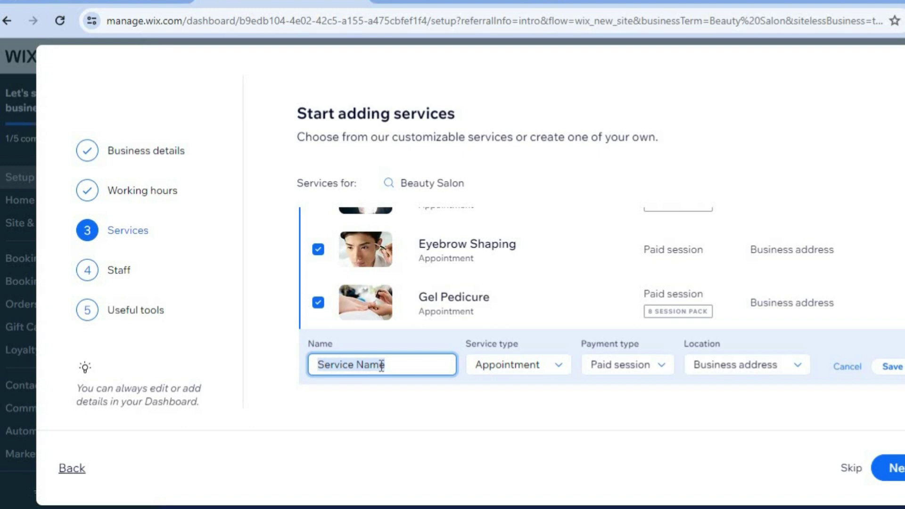
pyautogui.write('HAIR')
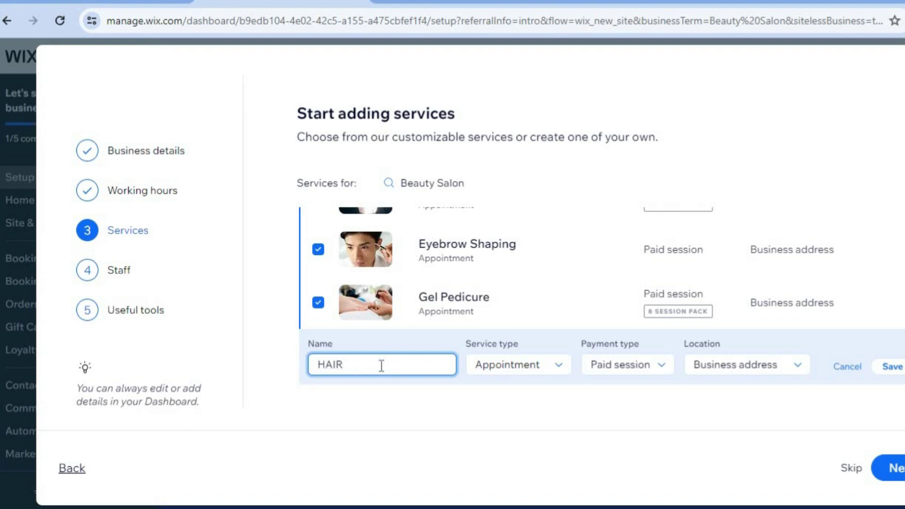
pyautogui.write('STYLES')
pyautogui.click(894, 367)
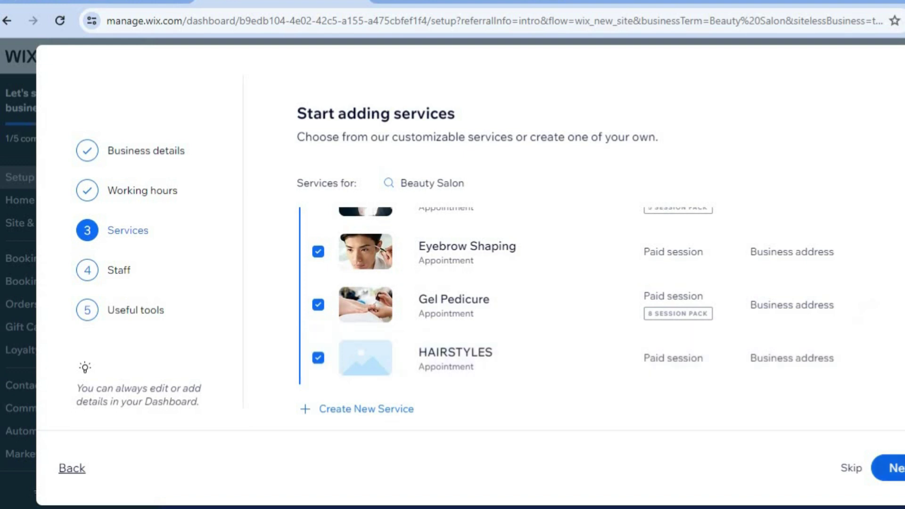
pyautogui.click(894, 468)
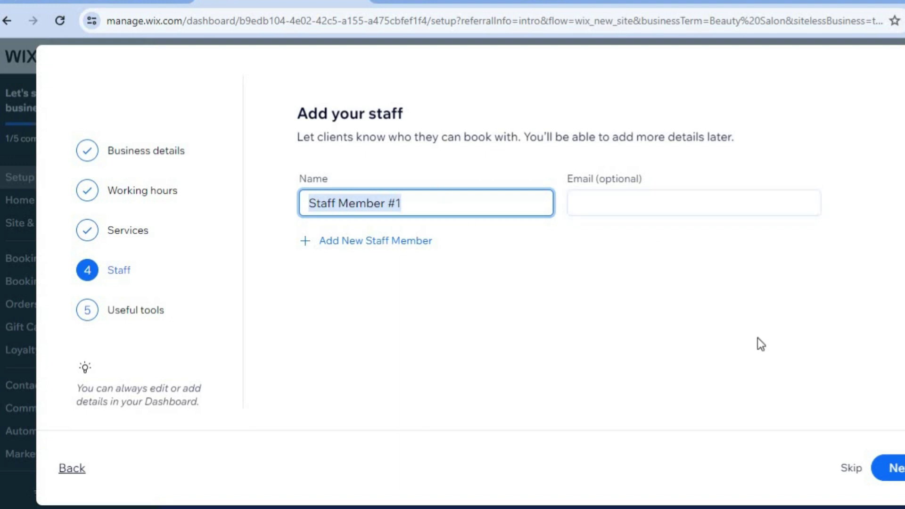
pyautogui.click(893, 467)
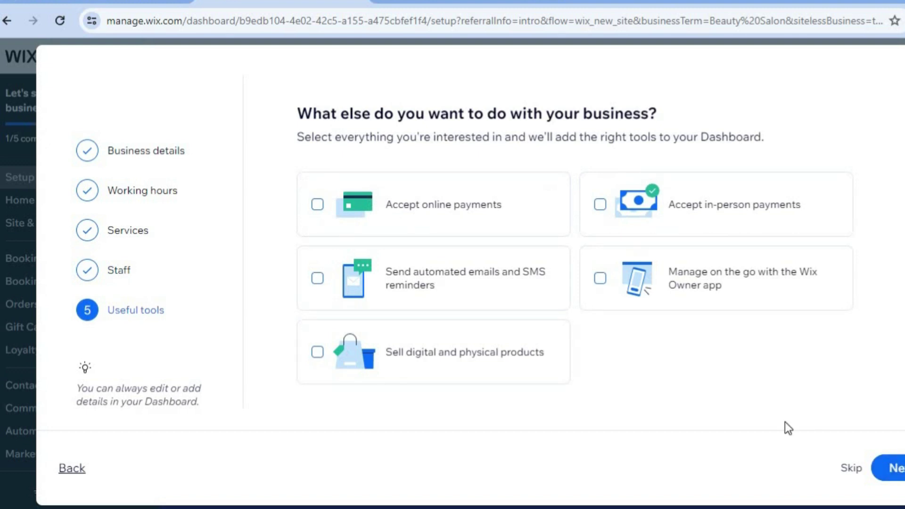
# - Choose to accept online and in-person payments, and finish the business setup to reach the dashboard
pyautogui.click(417, 225)
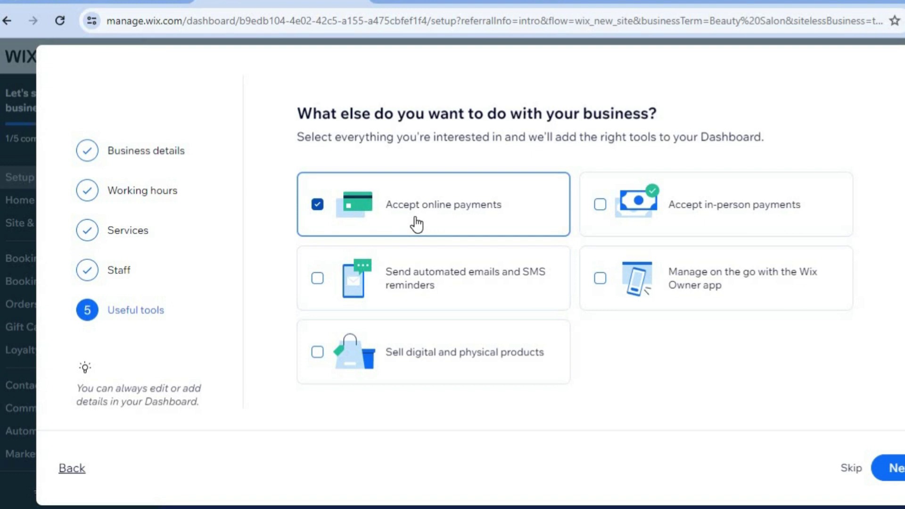
pyautogui.click(734, 215)
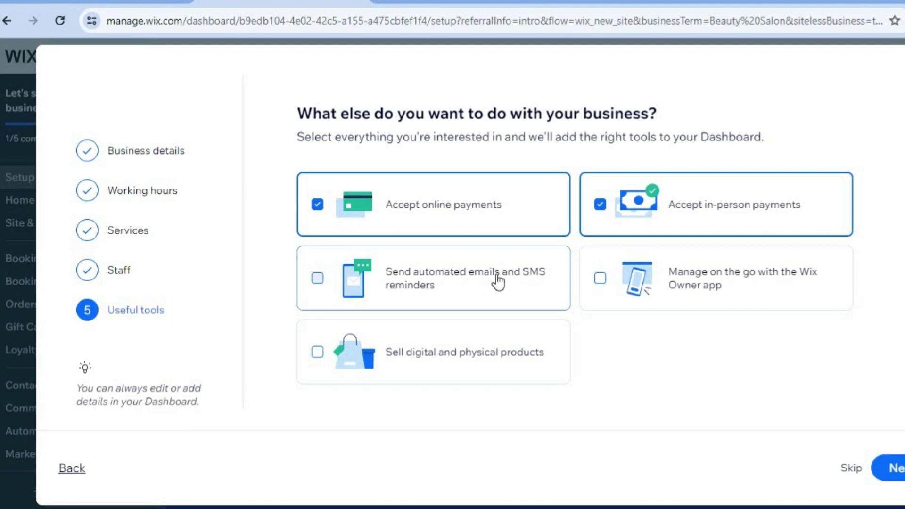
pyautogui.click(896, 469)
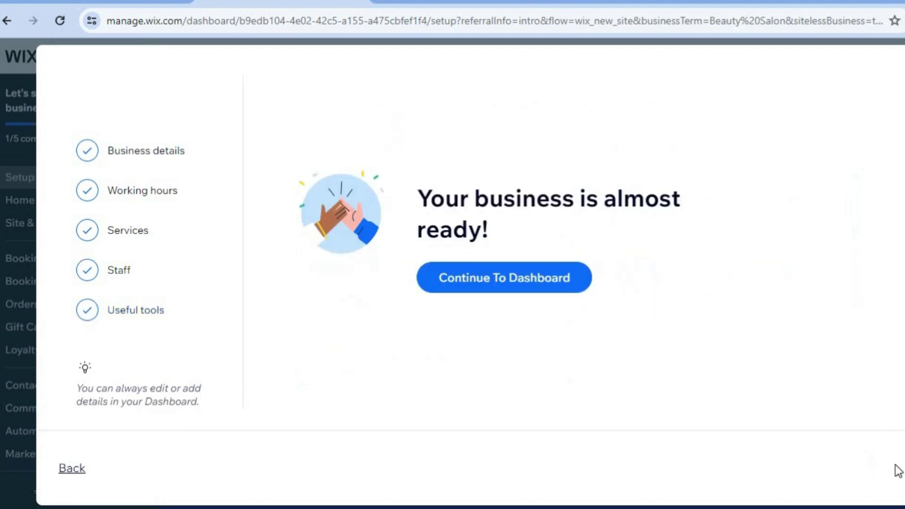
pyautogui.click(555, 276)
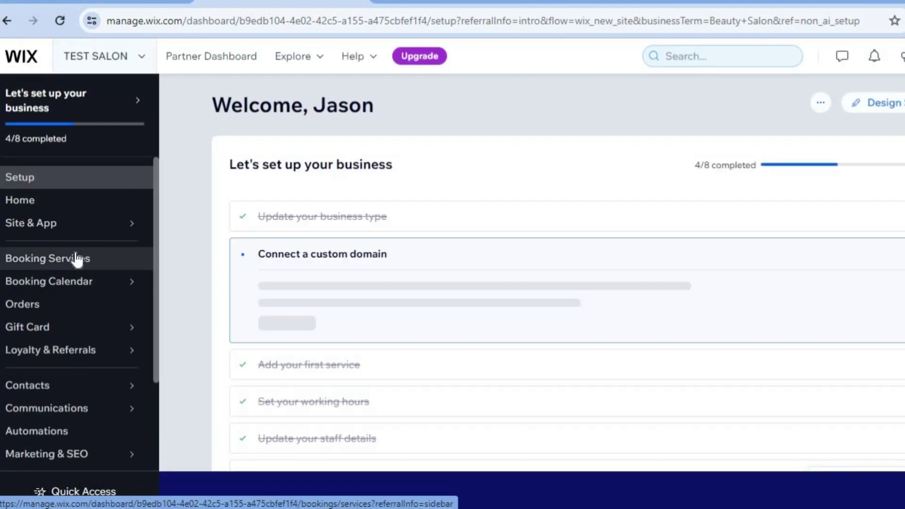
# - Open the Eyebrow Shaping booking service for editing and set its duration to 30 minutes
pyautogui.click(77, 259)
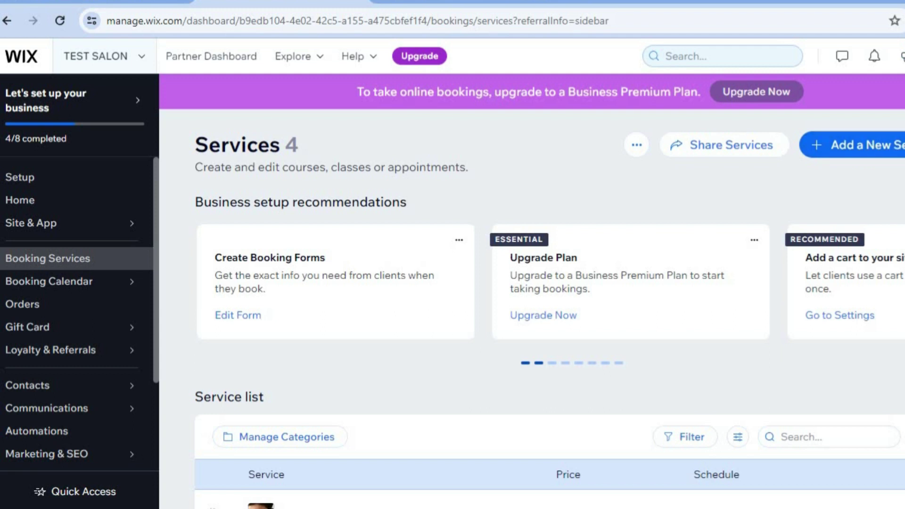
pyautogui.scroll(-2, 550, 316)
pyautogui.scroll(-3, 550, 316)
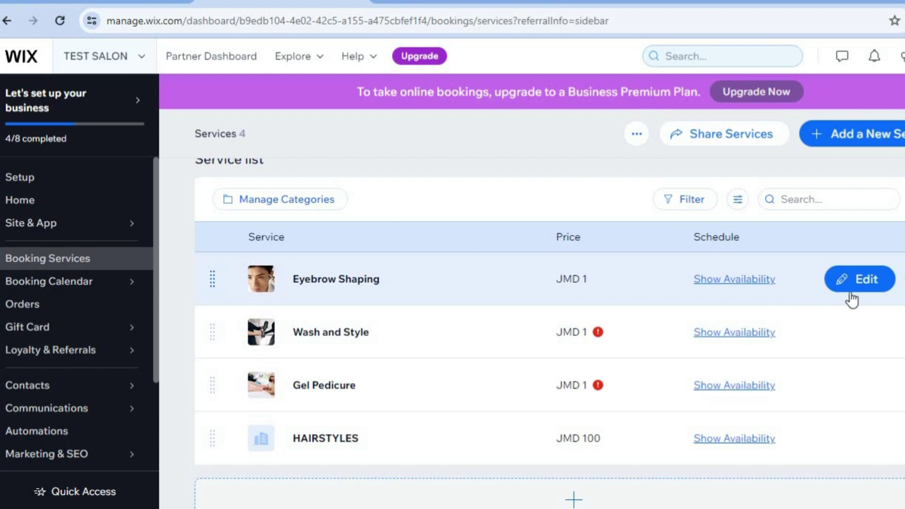
pyautogui.click(859, 296)
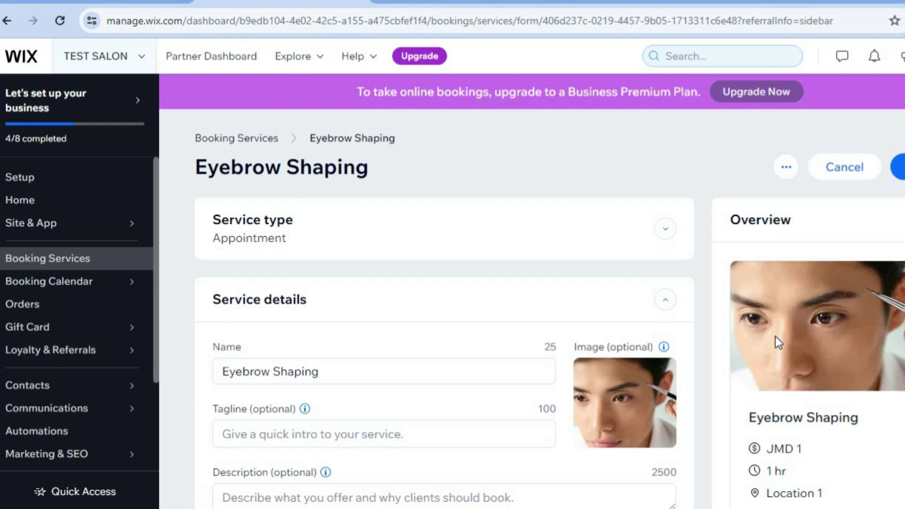
pyautogui.moveTo(638, 382)
pyautogui.scroll(-2, 543, 278)
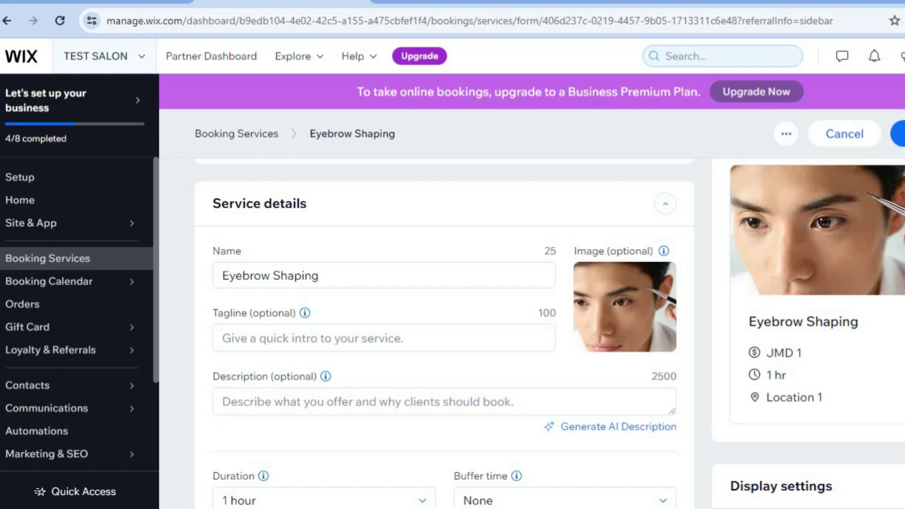
pyautogui.scroll(-5, 537, 305)
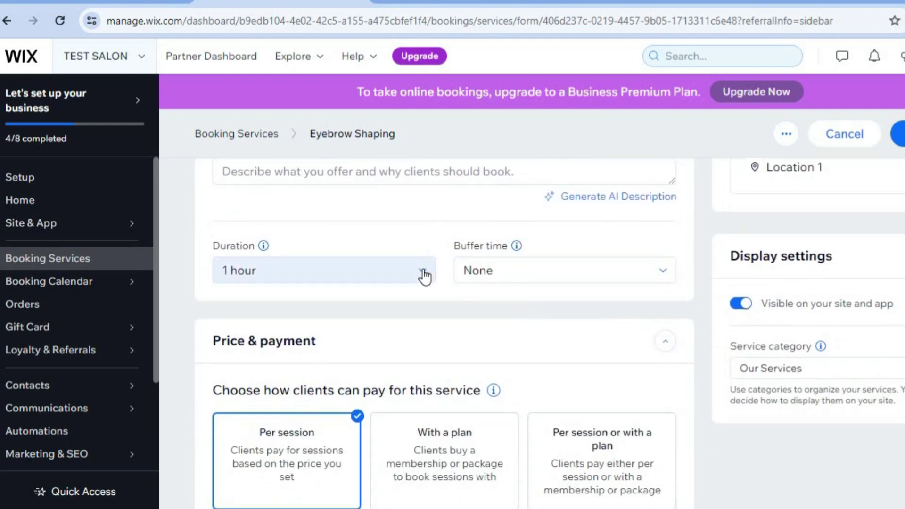
pyautogui.click(425, 277)
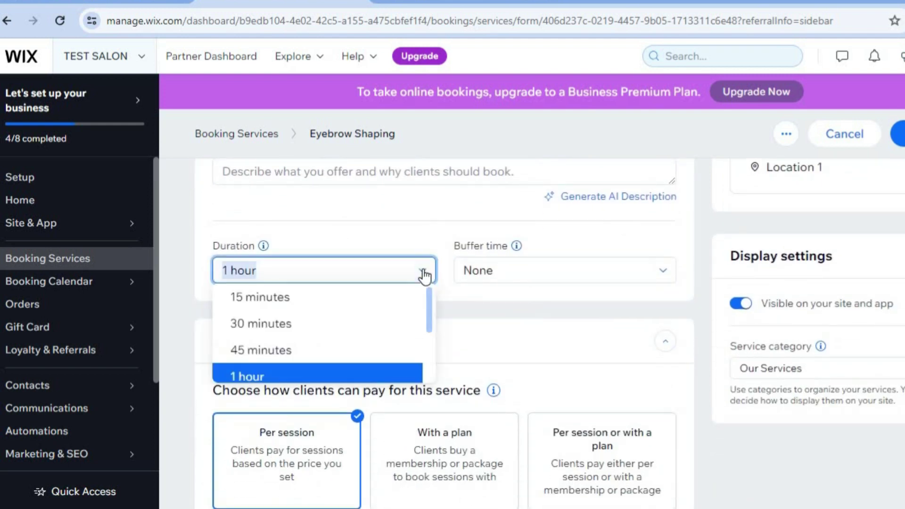
pyautogui.click(368, 332)
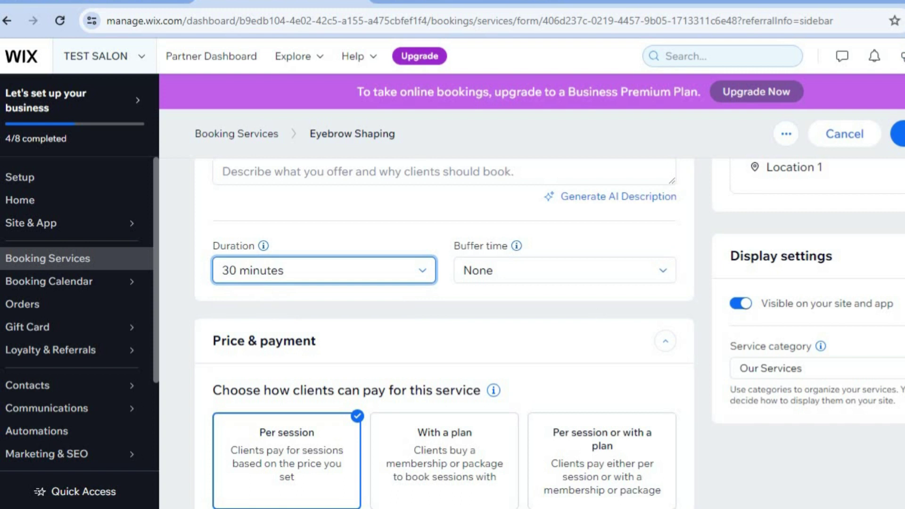
# - Set the Eyebrow Shaping price per session to J$100 and save the service, dismissing the upgrade offer
pyautogui.scroll(5, 444, 330)
pyautogui.scroll(-2, 443, 330)
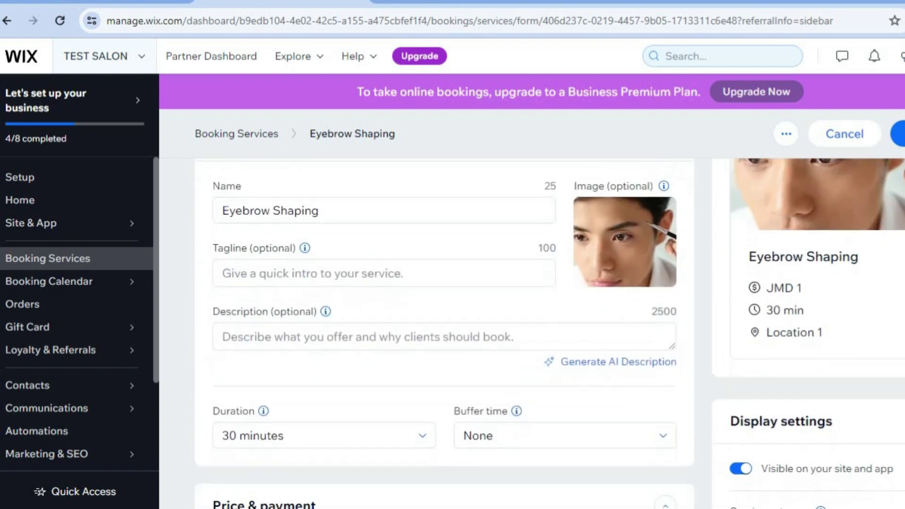
pyautogui.scroll(-10, 443, 330)
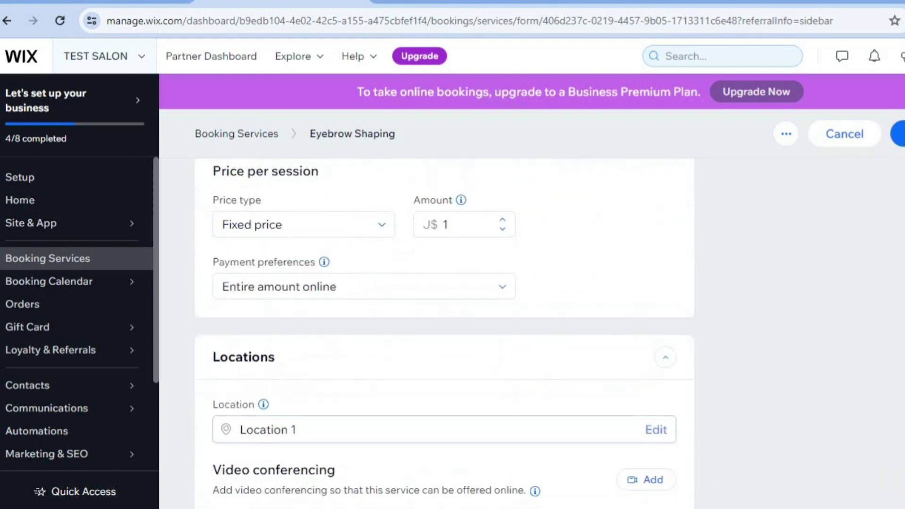
pyautogui.click(478, 222)
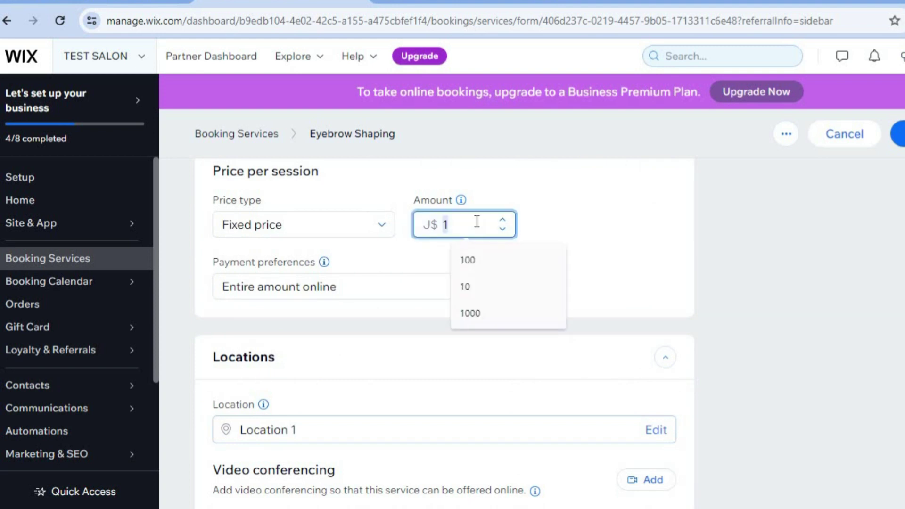
pyautogui.click(482, 257)
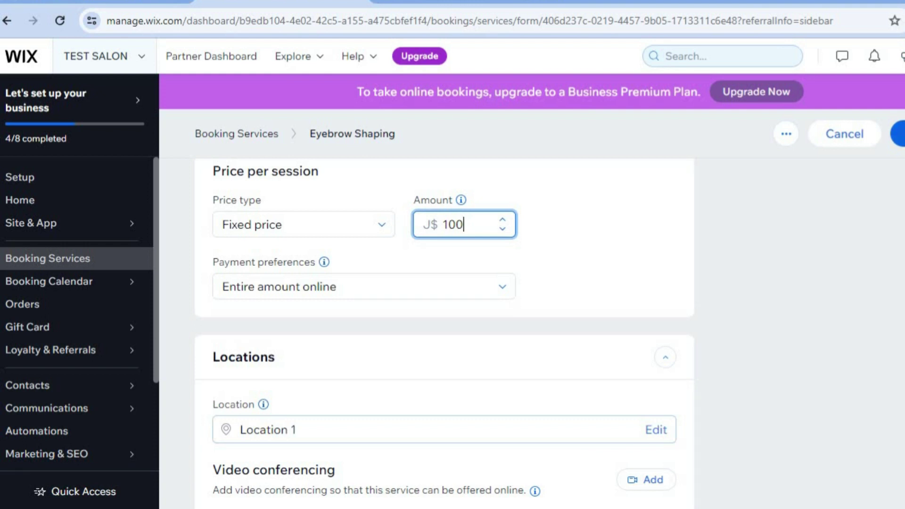
pyautogui.press('Return')
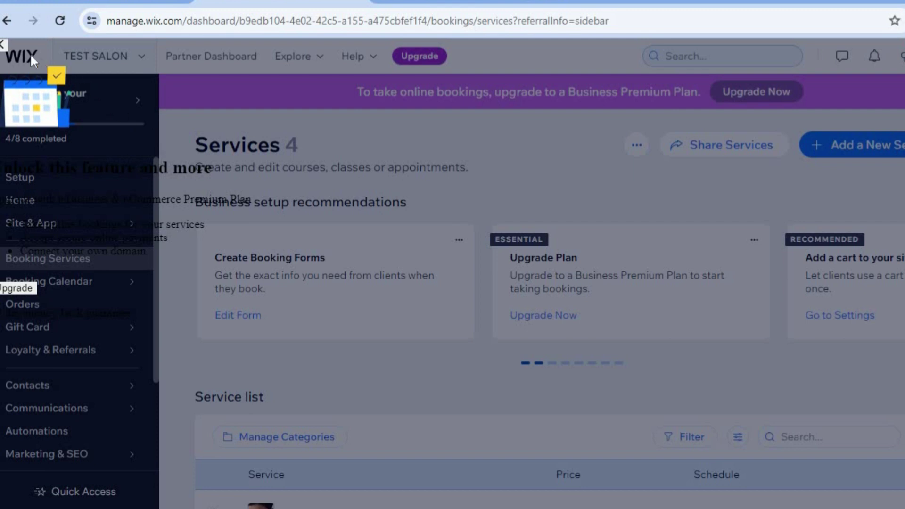
pyautogui.click(5, 48)
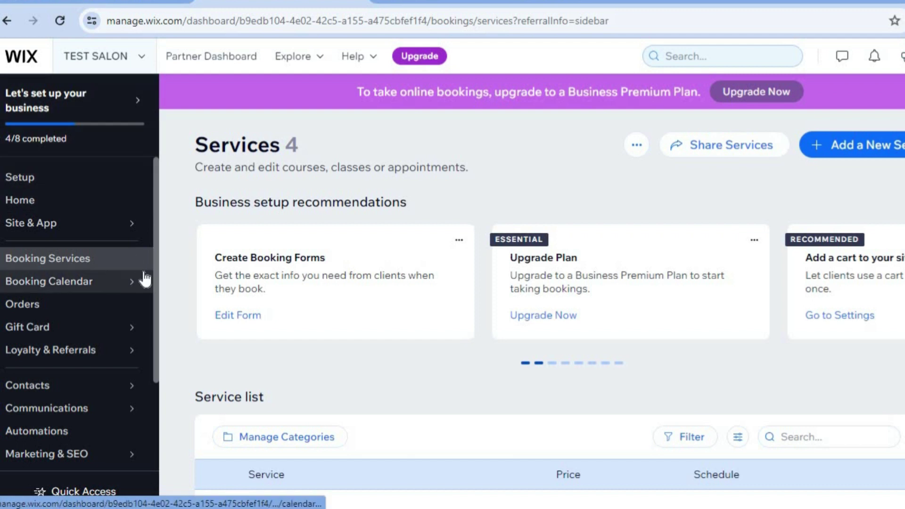
# - Open the Payments page under Billing & Payments and go to the payment methods management
pyautogui.moveTo(105, 283)
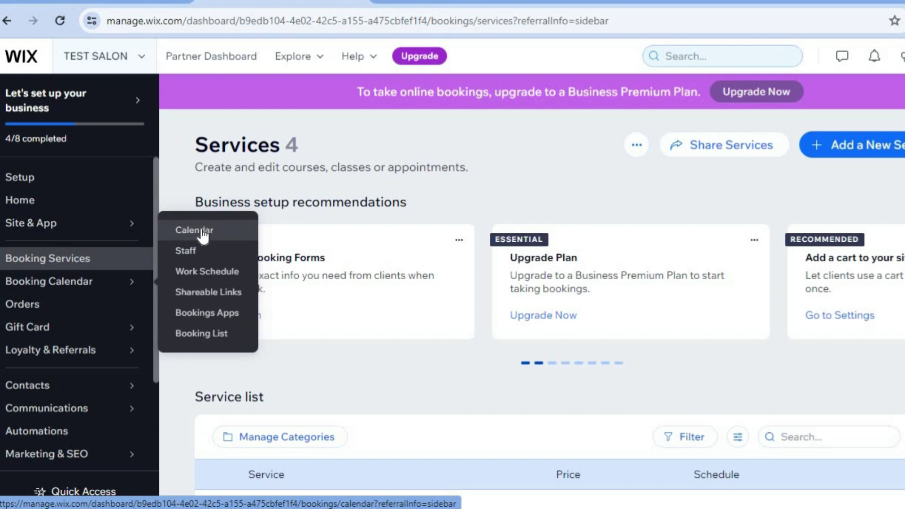
pyautogui.moveTo(133, 349)
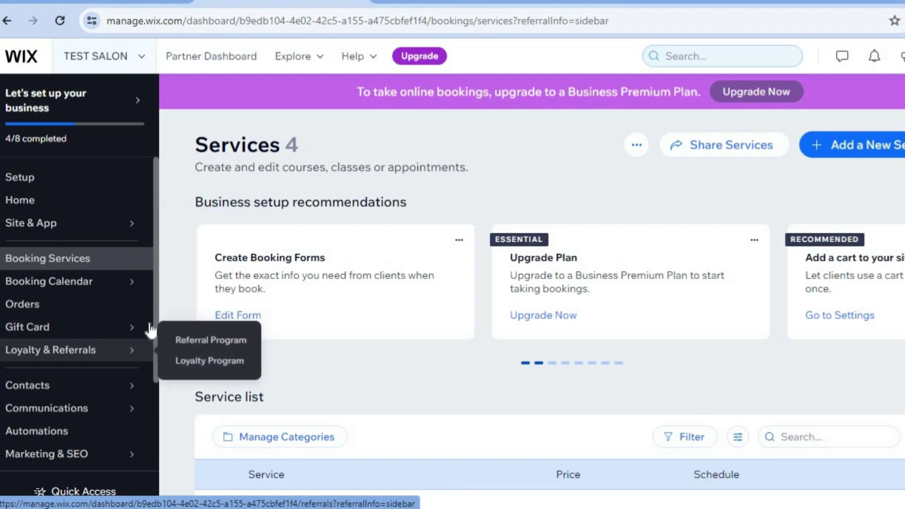
pyautogui.scroll(-1, 156, 292)
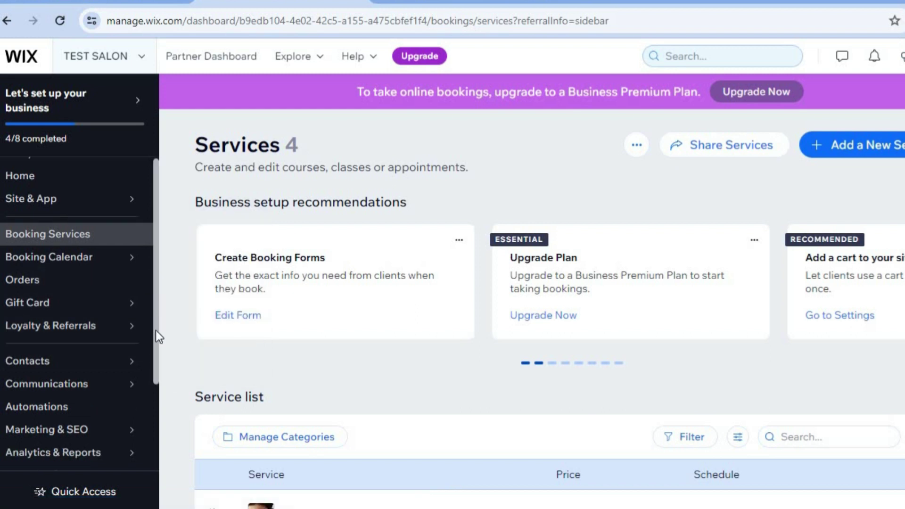
pyautogui.scroll(-4, 155, 359)
pyautogui.moveTo(93, 384)
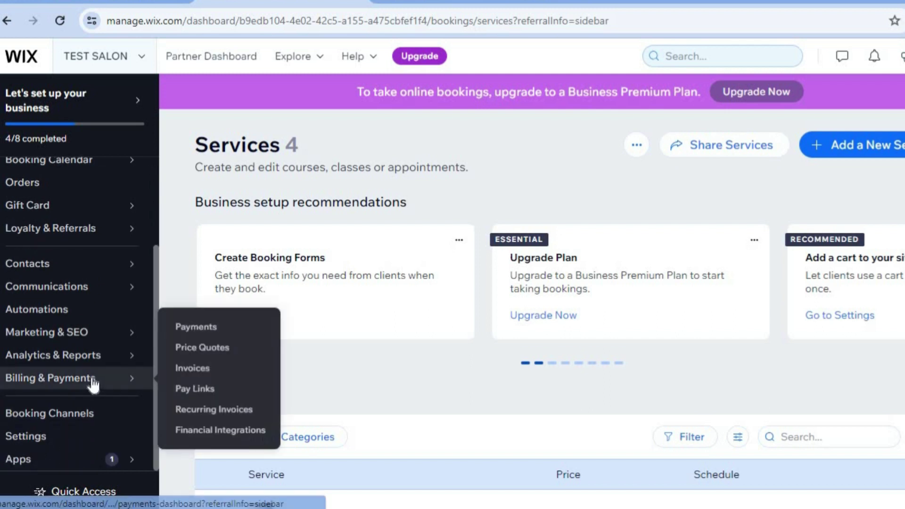
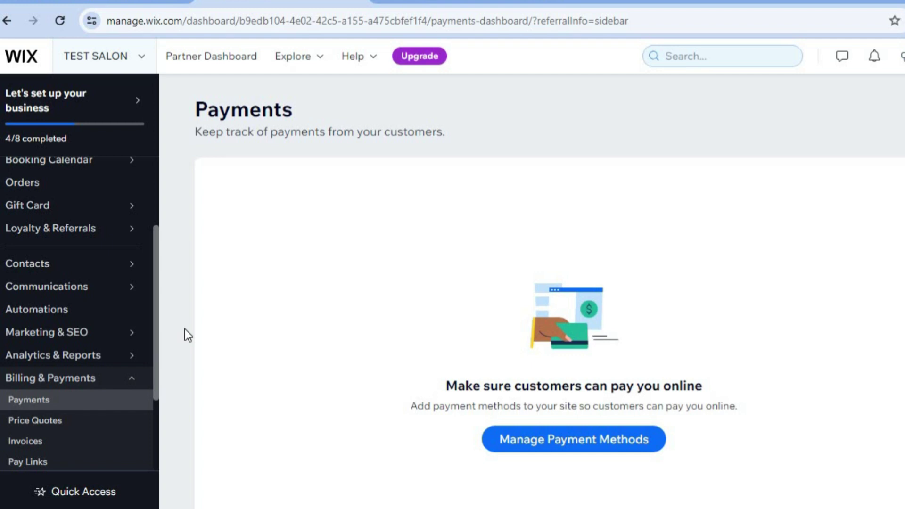
pyautogui.click(539, 441)
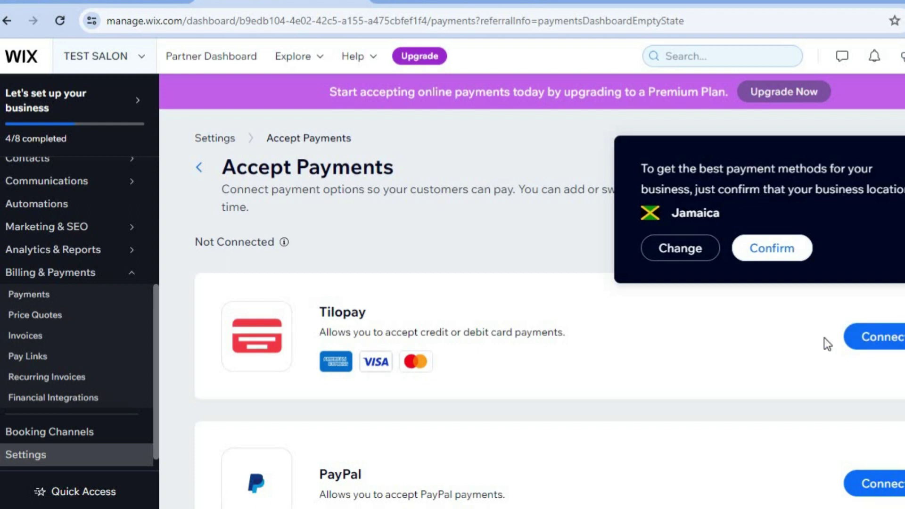
# - Change the business location for accepting payments to United States
pyautogui.click(684, 249)
pyautogui.click(544, 163)
pyautogui.write('UNITED')
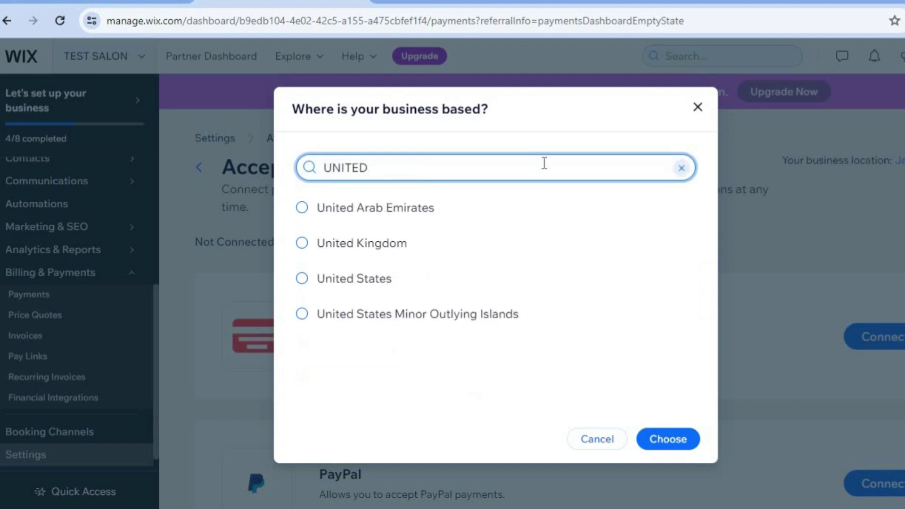
pyautogui.click(386, 279)
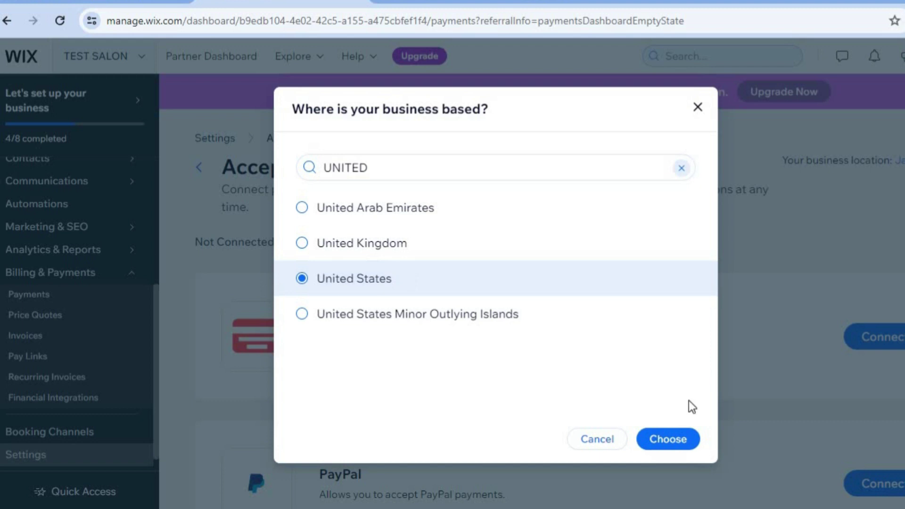
pyautogui.click(662, 440)
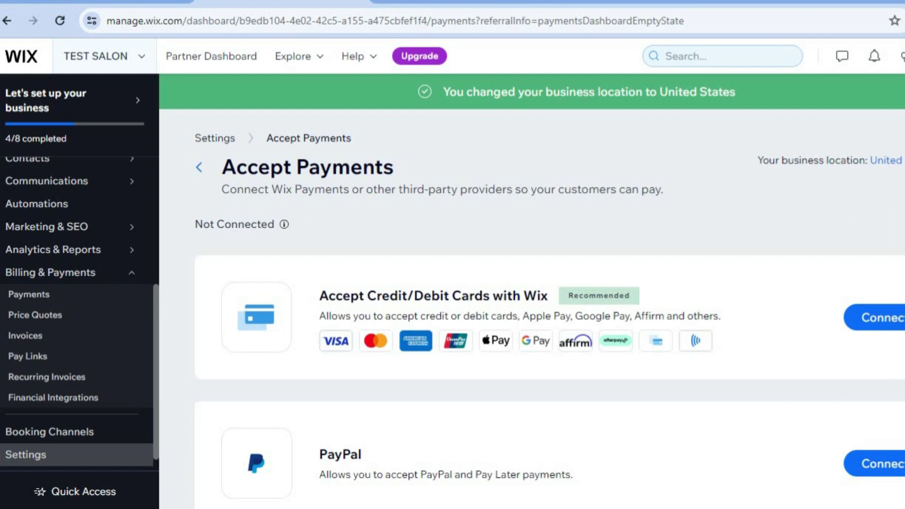
# - Examine the available payment providers on the Accept Payments page and among the additional payment options
pyautogui.scroll(-2, 550, 309)
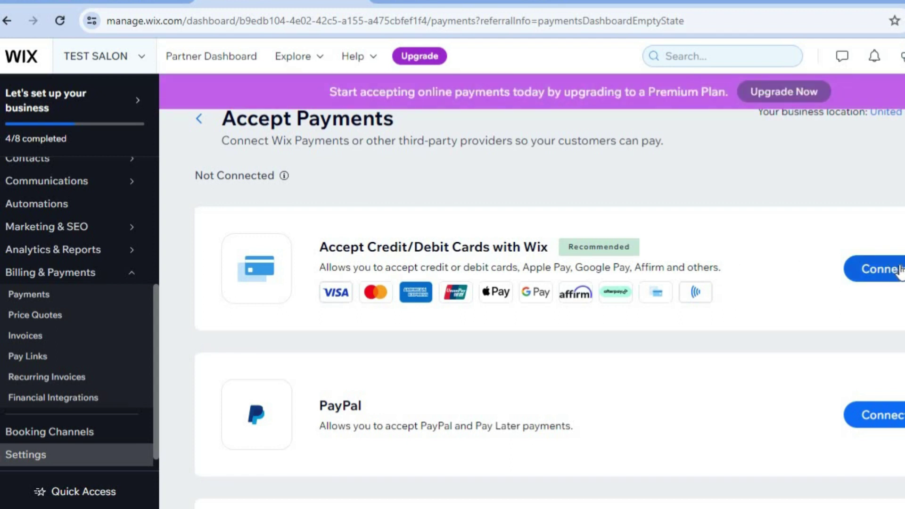
pyautogui.scroll(-1, 550, 304)
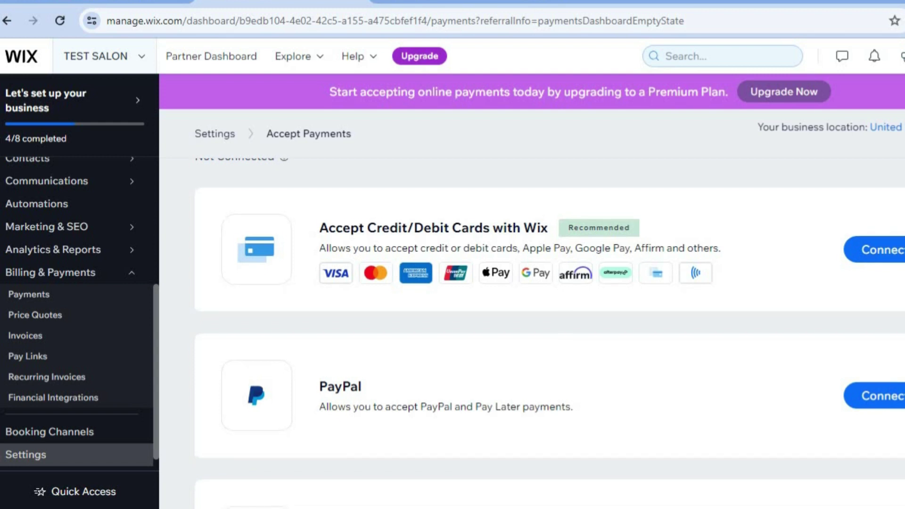
pyautogui.scroll(-2, 550, 330)
pyautogui.scroll(1, 551, 330)
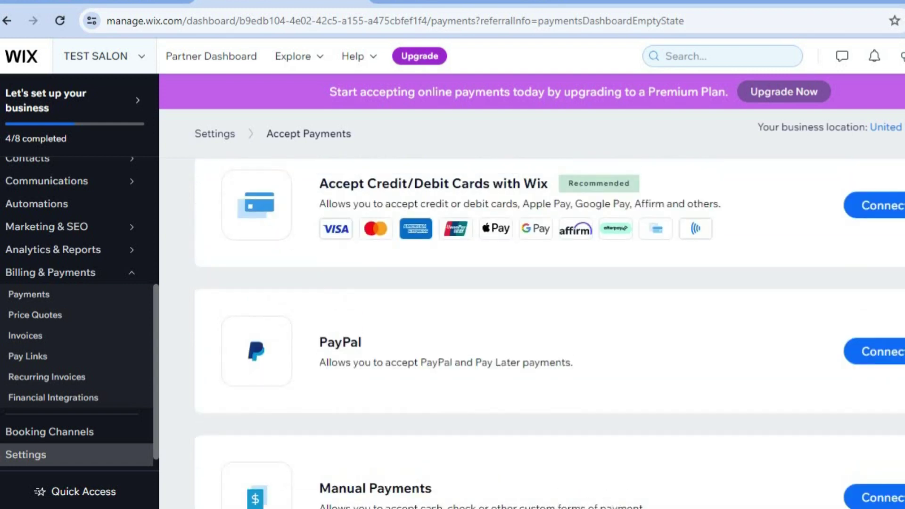
pyautogui.scroll(-2, 550, 331)
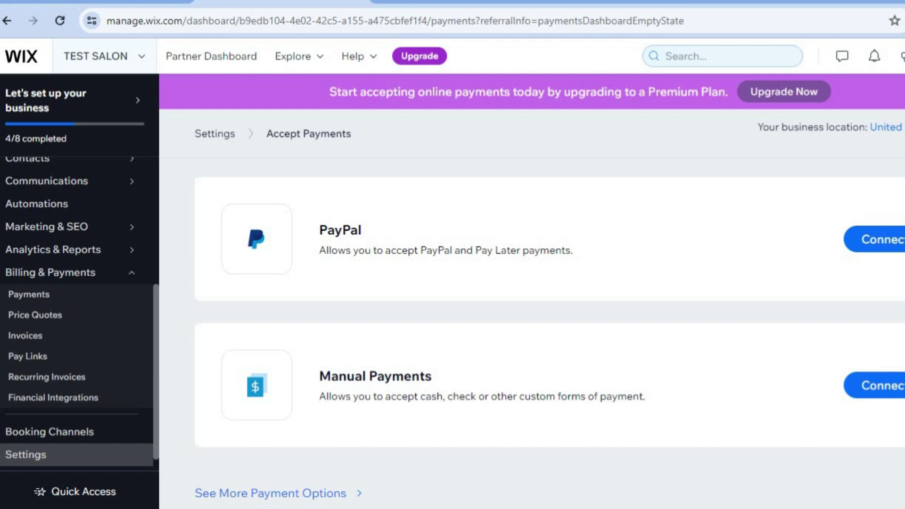
pyautogui.scroll(-1, 551, 330)
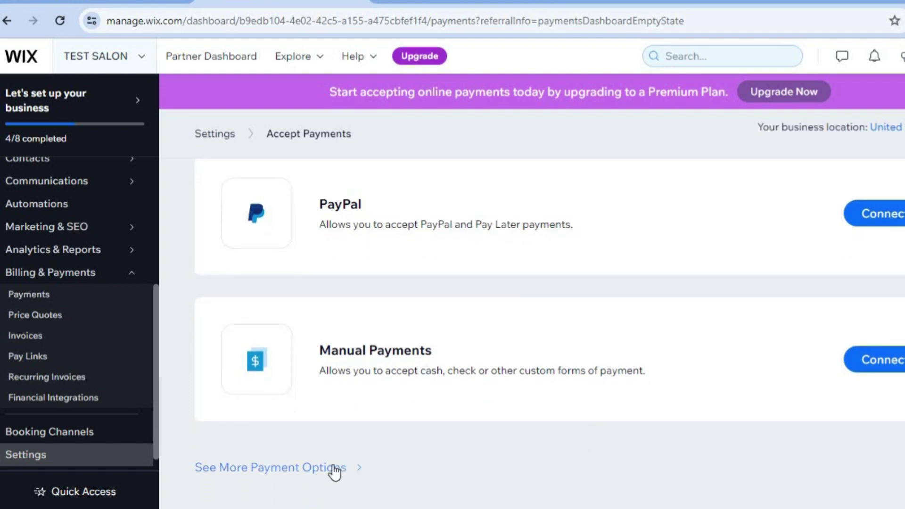
pyautogui.click(315, 468)
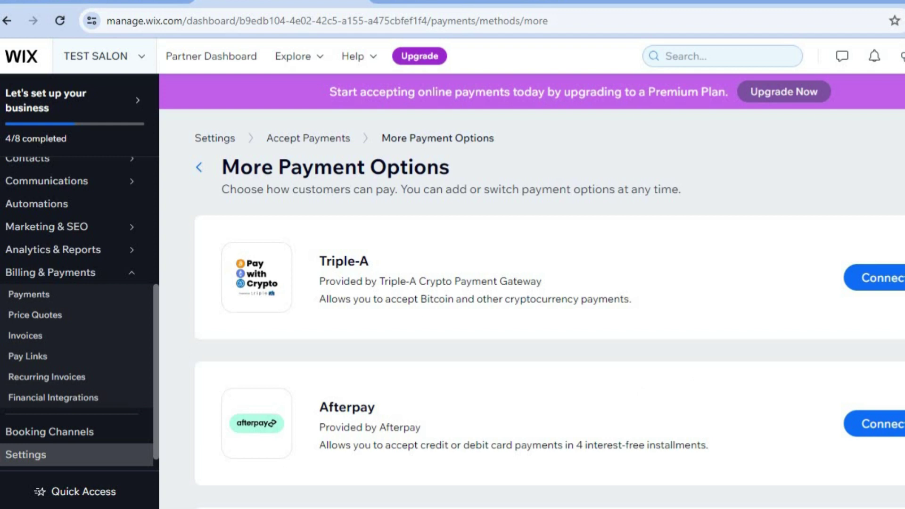
pyautogui.scroll(-15, 550, 333)
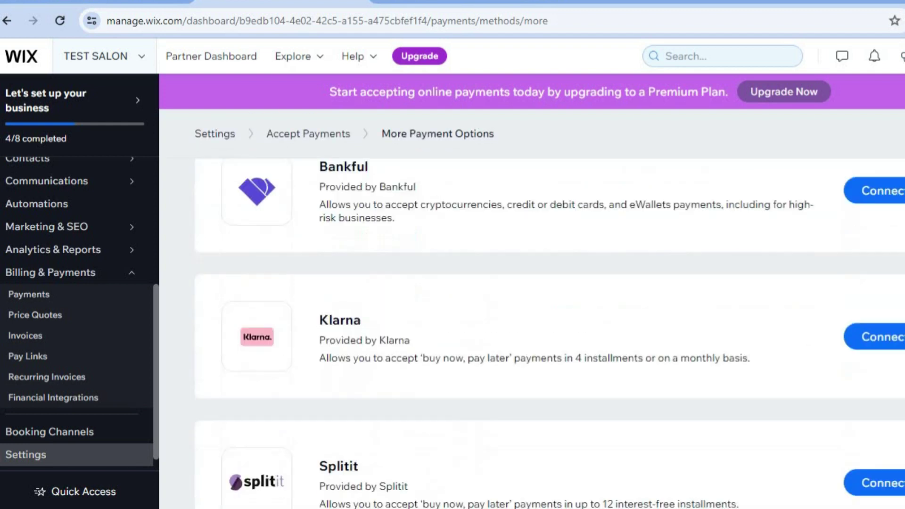
pyautogui.scroll(15, 551, 333)
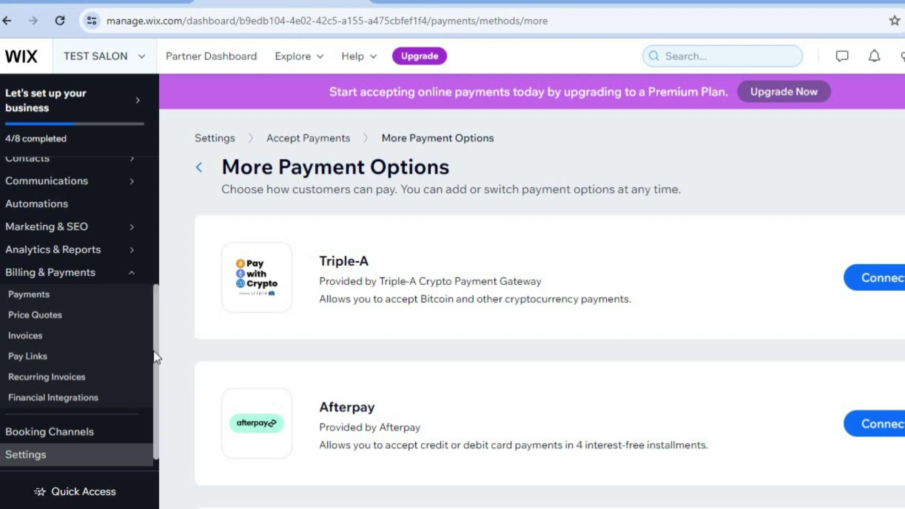
# - Return to the business setup page, start designing the site and choose to customize a designed template
pyautogui.moveTo(157, 330); pyautogui.dragTo(160, 177)
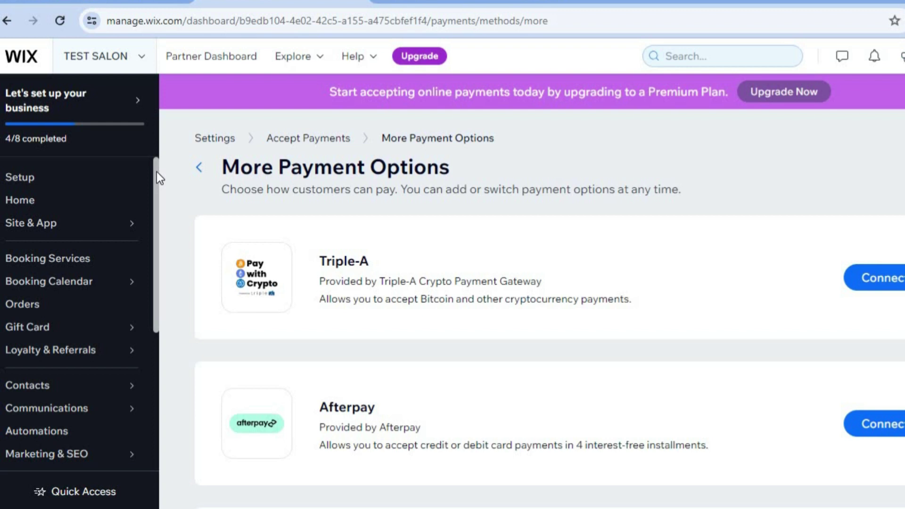
pyautogui.click(53, 179)
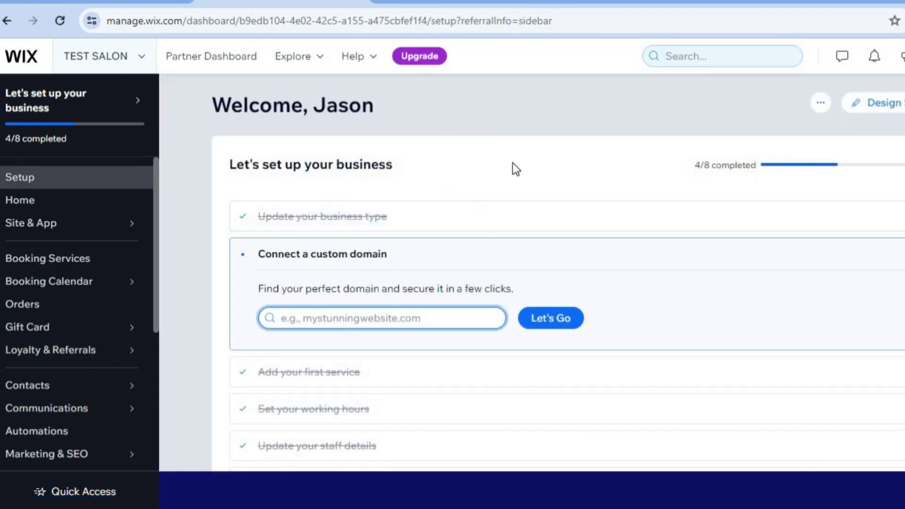
pyautogui.click(890, 103)
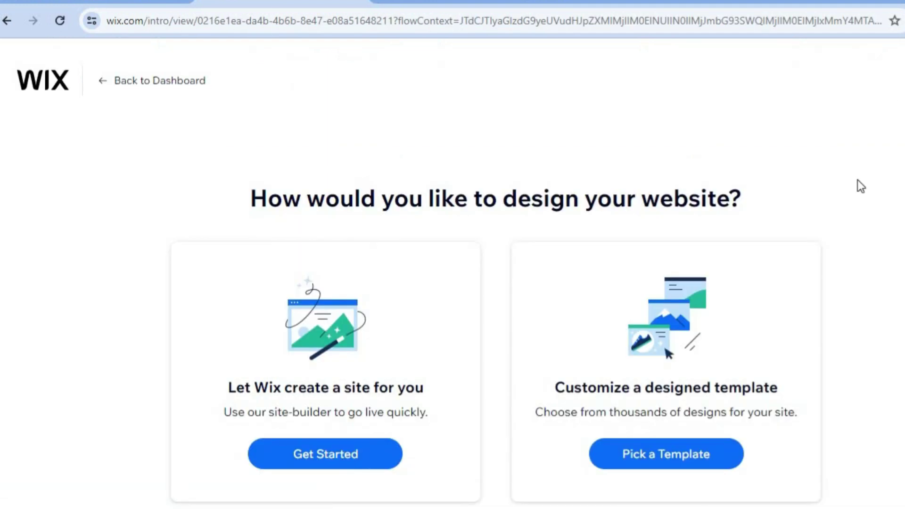
pyautogui.click(690, 452)
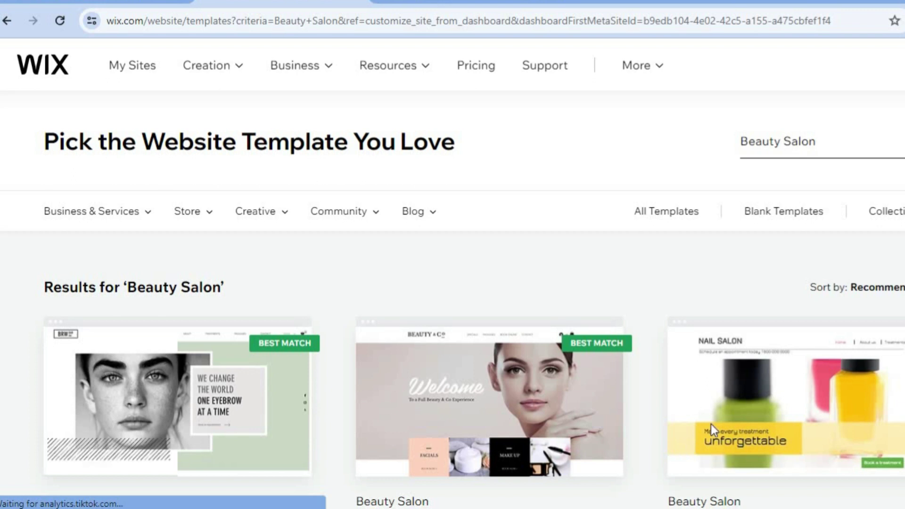
# - Browse the Beauty Salon template results and open the Beauty & Co template for editing
pyautogui.scroll(-3, 453, 302)
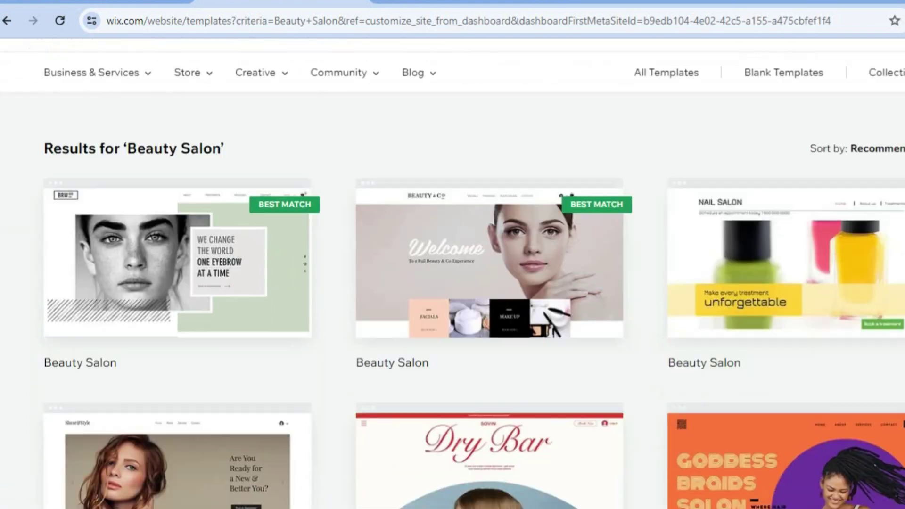
pyautogui.scroll(-5, 453, 301)
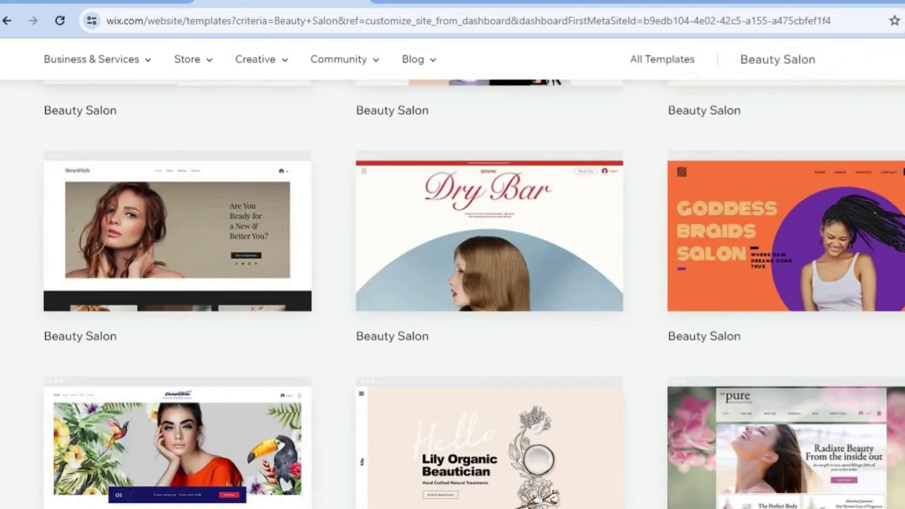
pyautogui.scroll(-10, 453, 302)
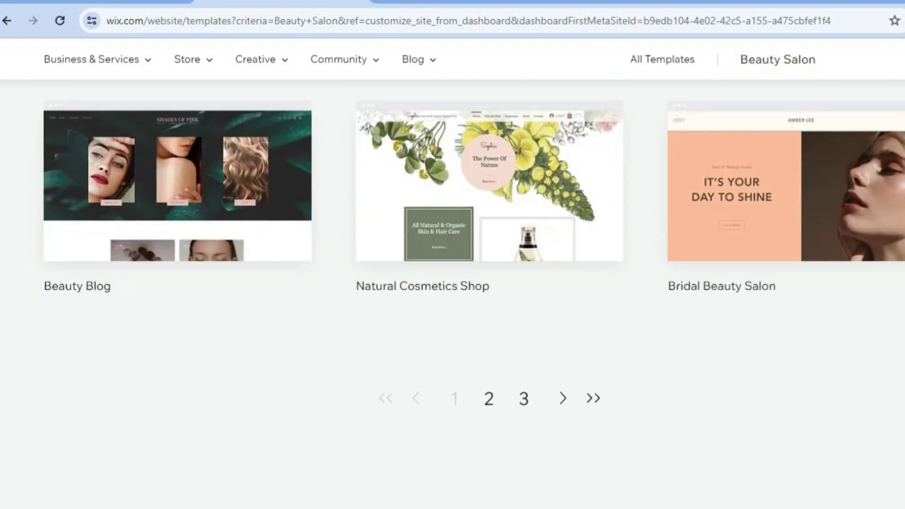
pyautogui.scroll(8, 453, 302)
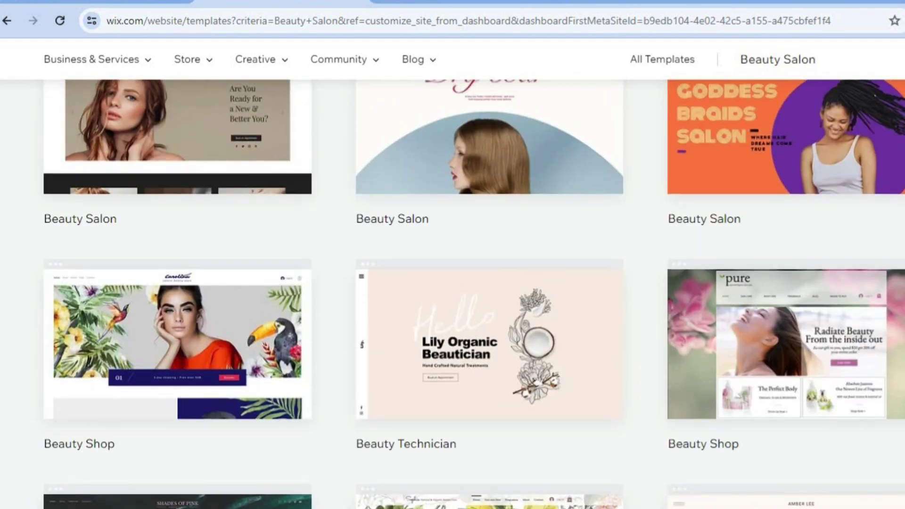
pyautogui.scroll(5, 453, 301)
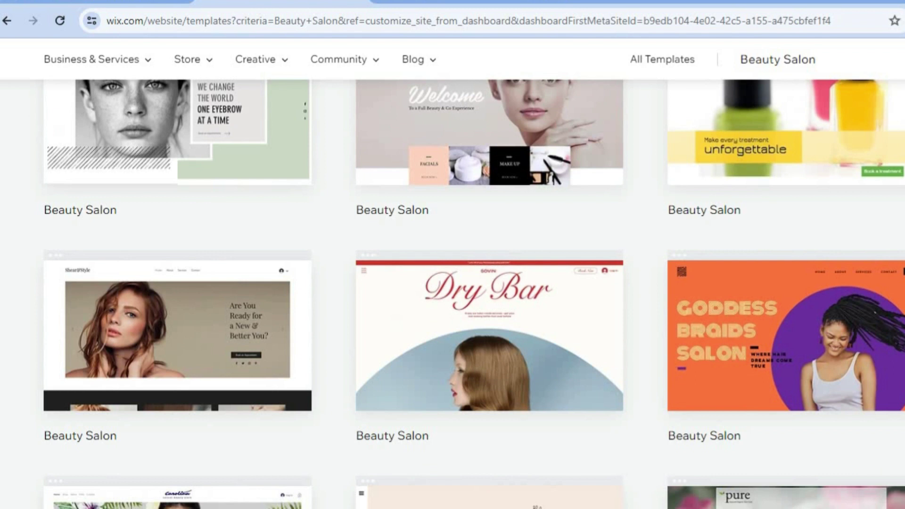
pyautogui.scroll(4, 453, 302)
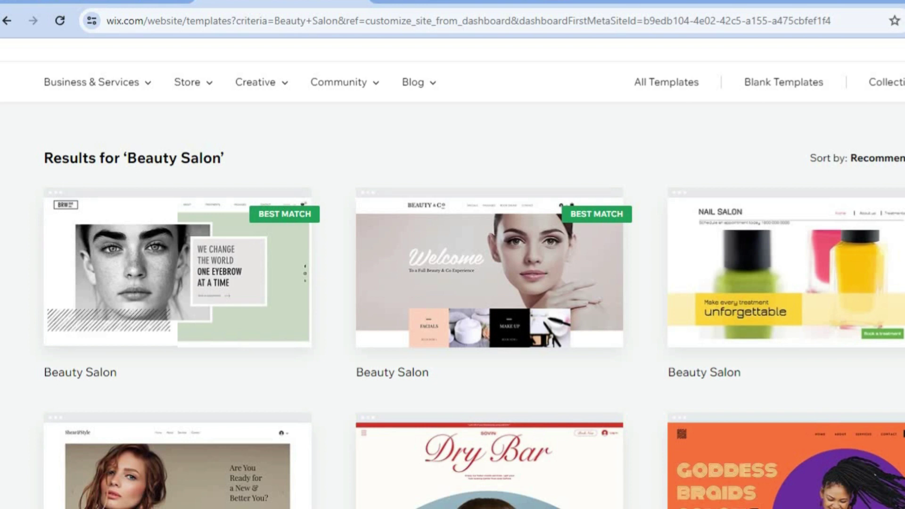
pyautogui.moveTo(505, 295)
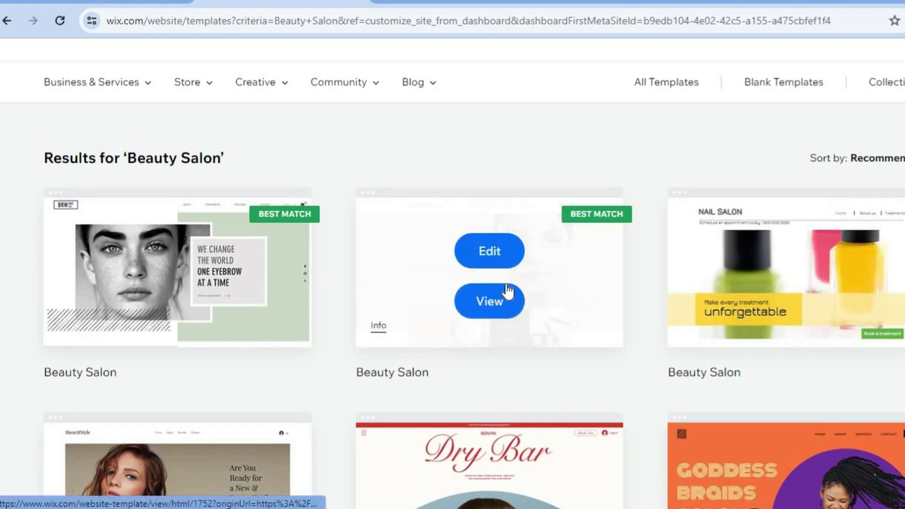
pyautogui.click(497, 242)
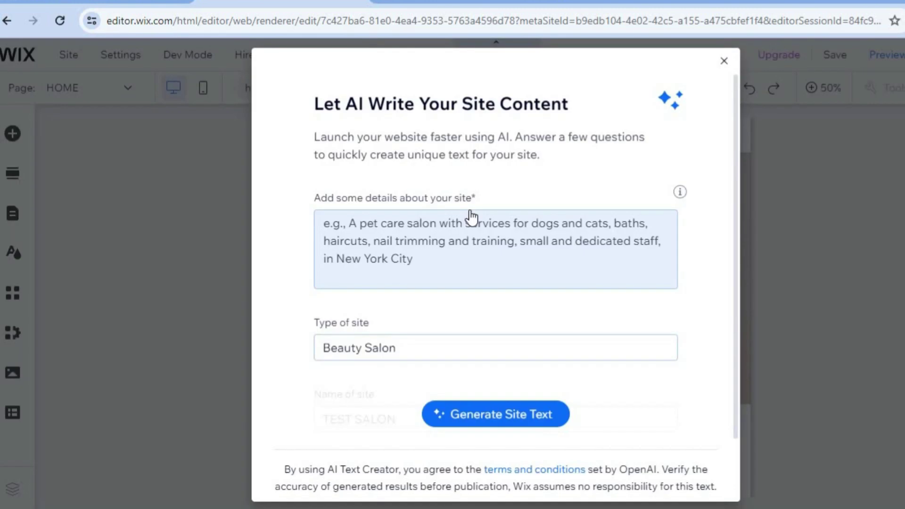
# - Dismiss the AI site-text offer and return the home page to full-size view for editing
pyautogui.click(446, 239)
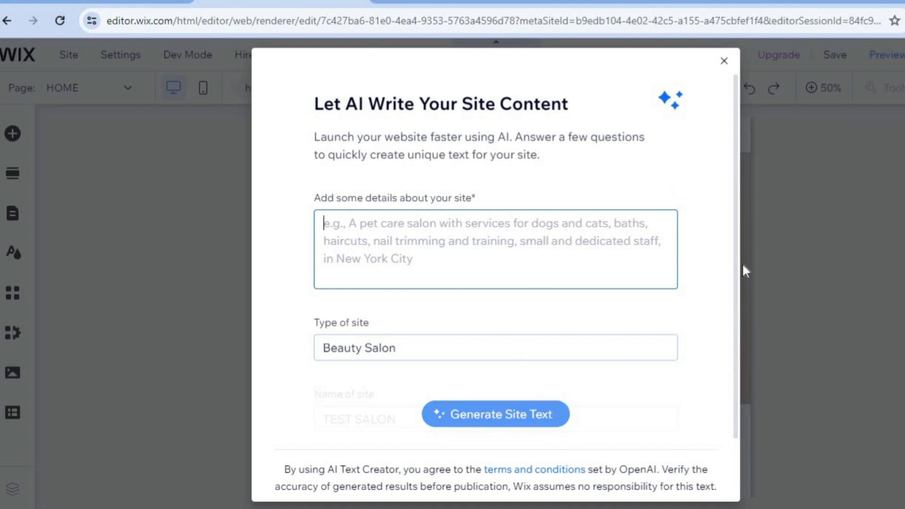
pyautogui.click(724, 61)
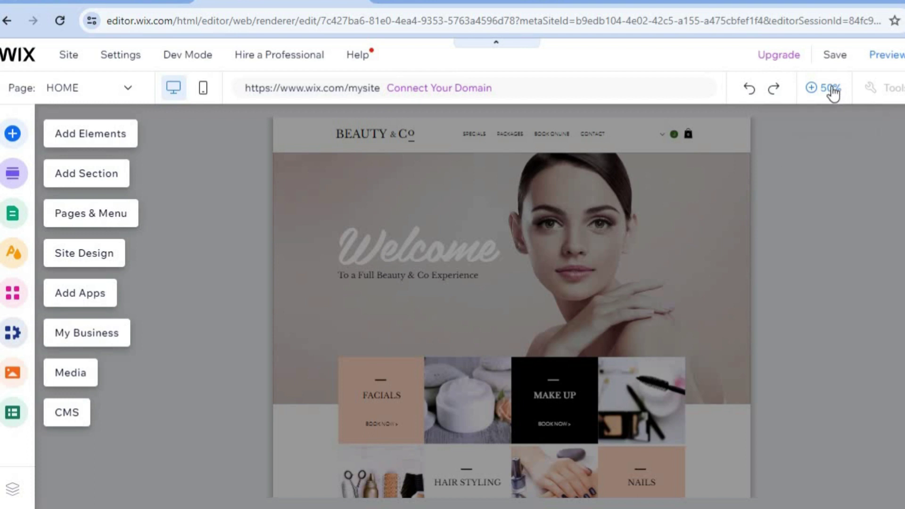
pyautogui.click(832, 91)
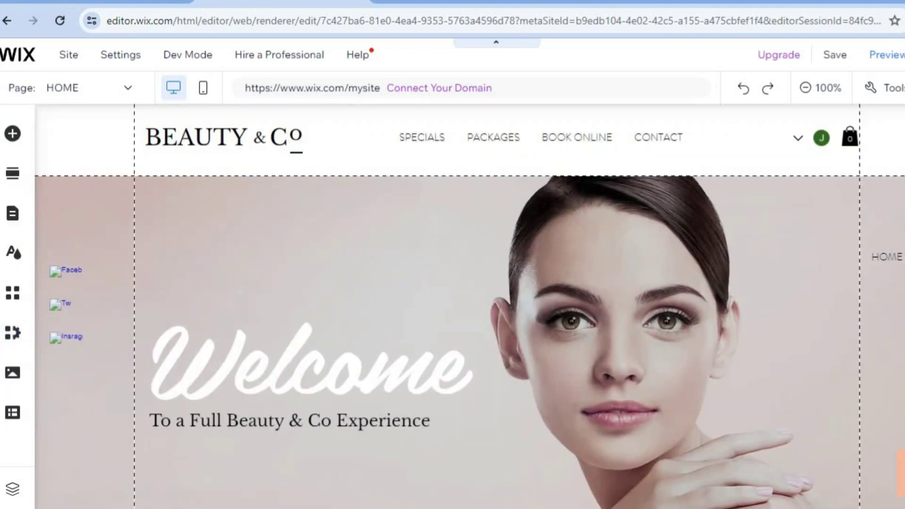
pyautogui.scroll(-10, 470, 306)
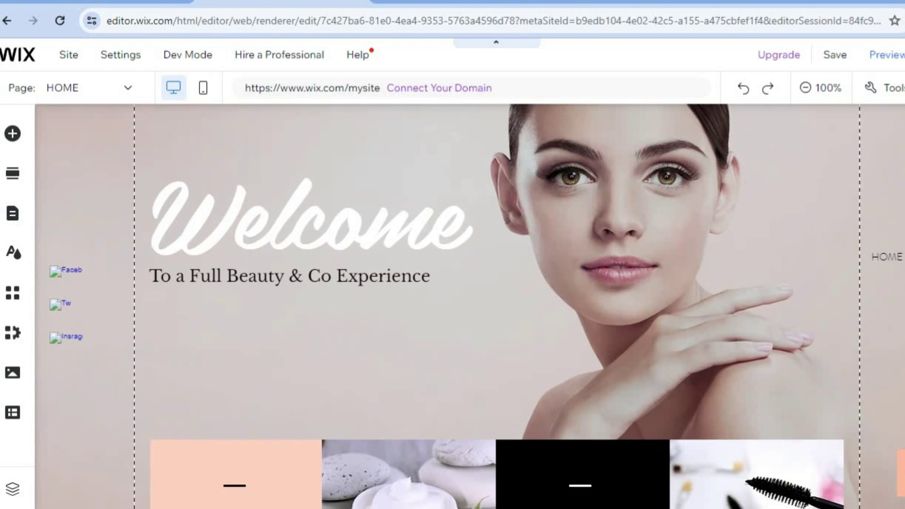
pyautogui.scroll(1, 469, 307)
pyautogui.scroll(10, 470, 307)
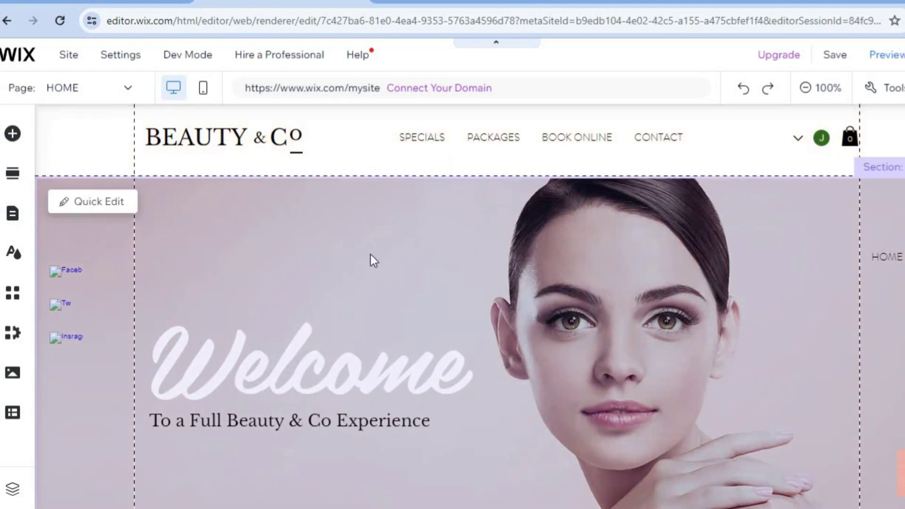
# - Examine the Welcome section's quick-edit content and the social bar's options on the home page
pyautogui.click(108, 207)
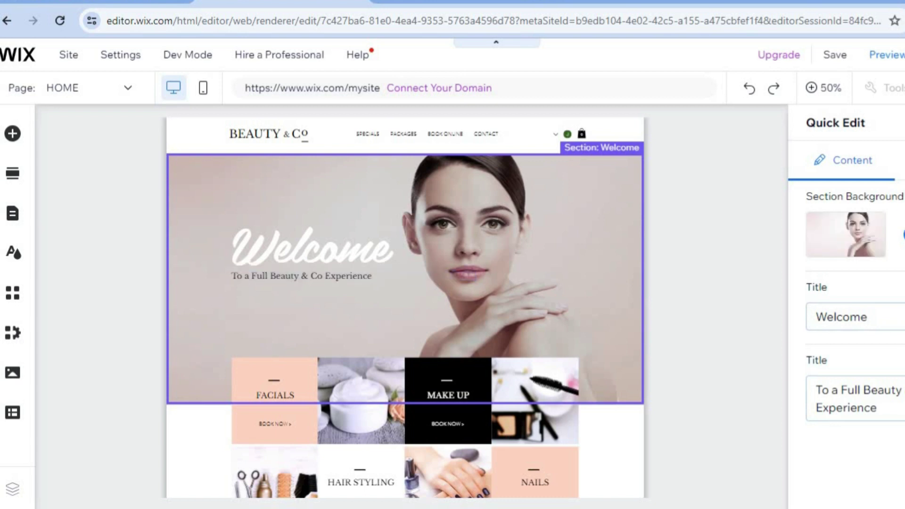
pyautogui.click(764, 235)
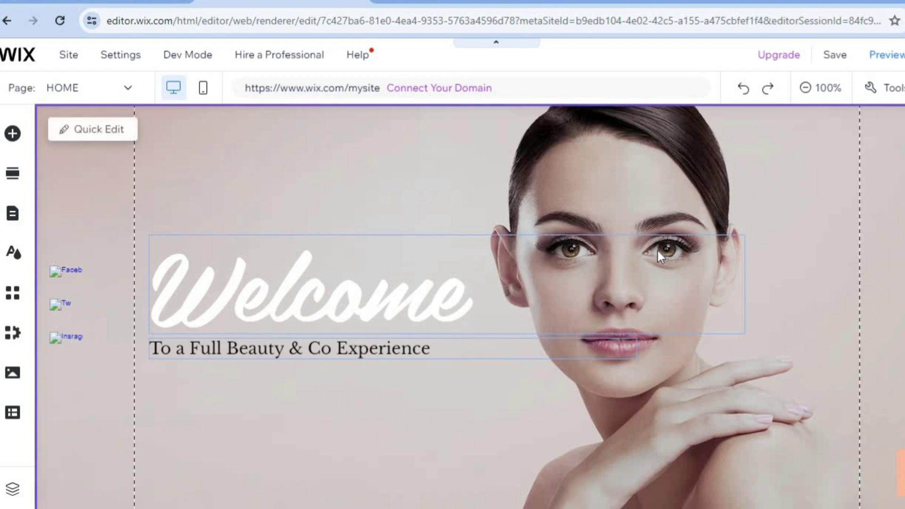
pyautogui.click(60, 273)
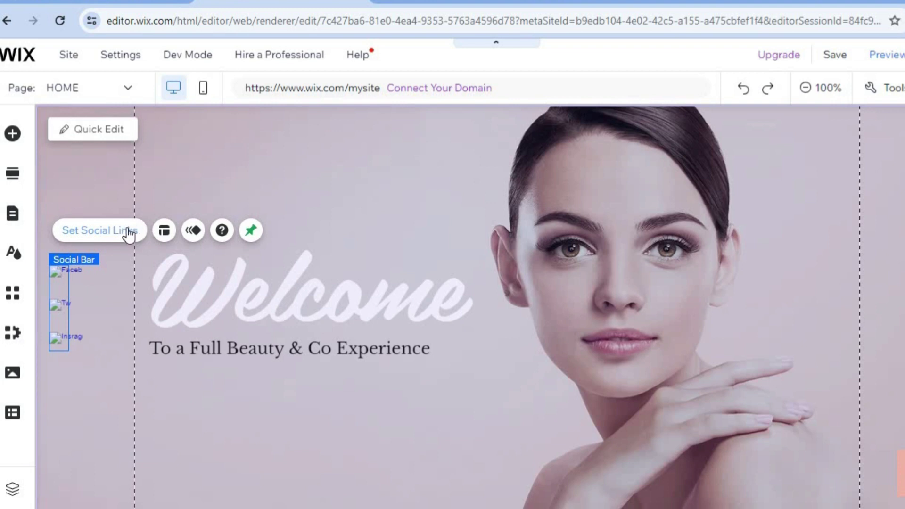
pyautogui.click(219, 194)
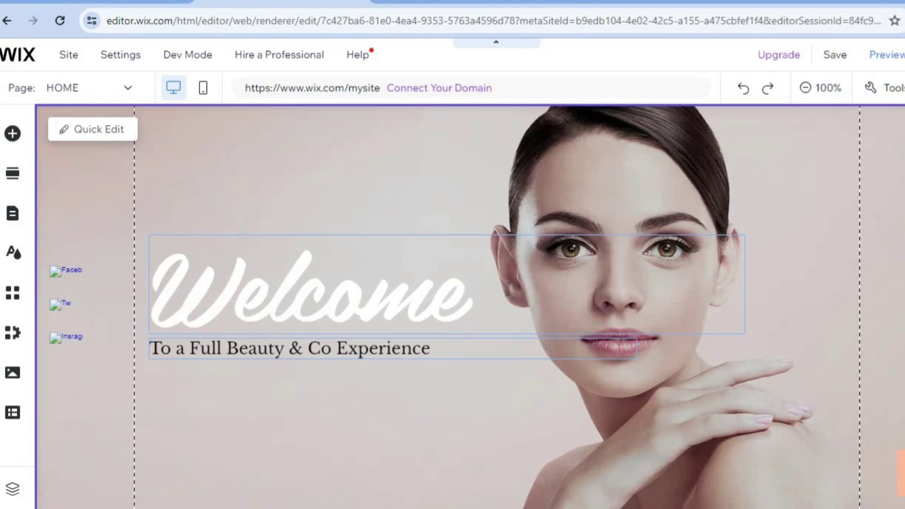
pyautogui.scroll(2, 657, 269)
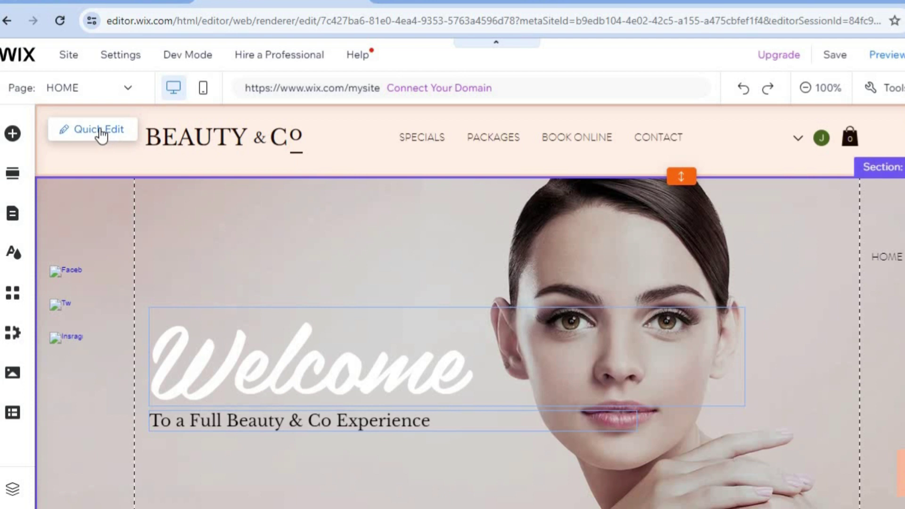
# - Examine the quick-edit content of the site header, including its titles and horizontal menu
pyautogui.click(100, 128)
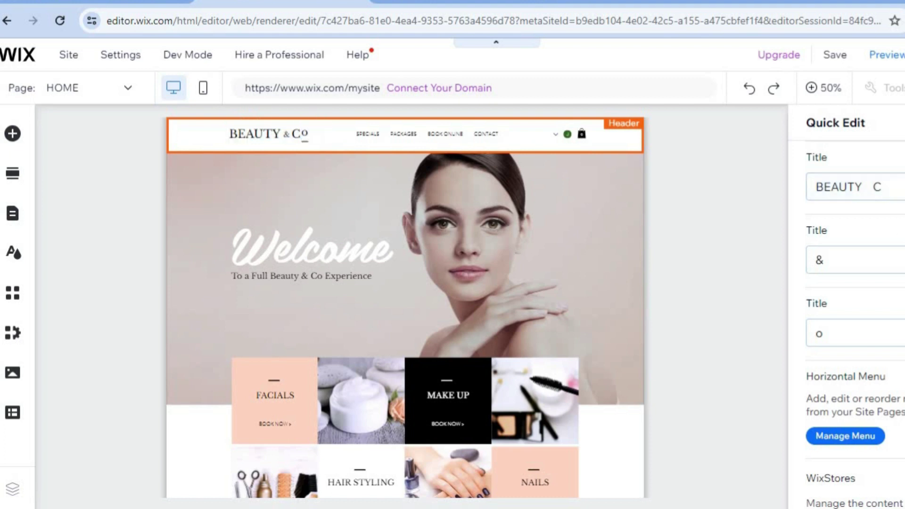
pyautogui.scroll(-2, 849, 307)
pyautogui.scroll(2, 849, 306)
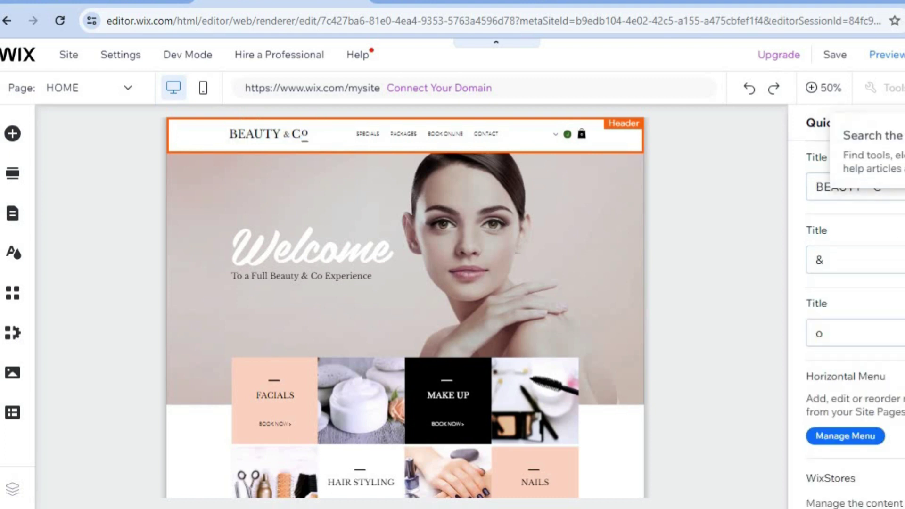
pyautogui.click(727, 194)
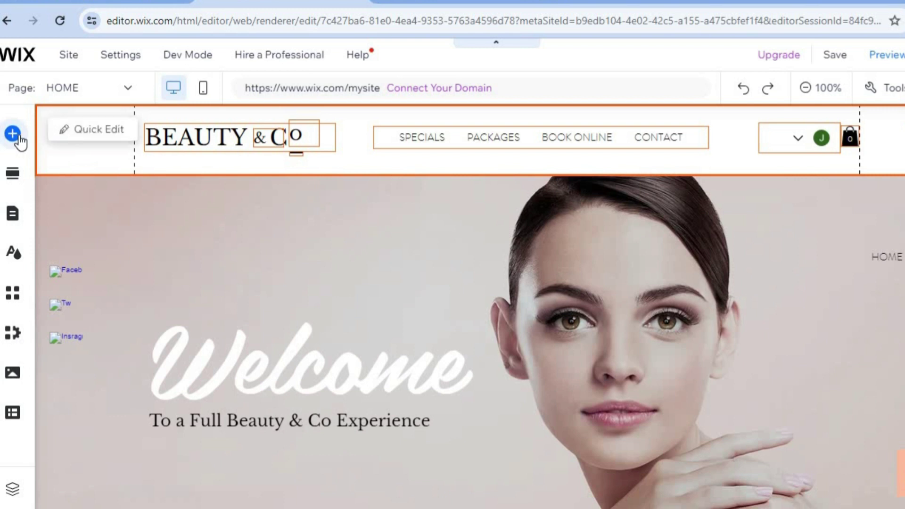
# - Browse the categories of elements that can be added, including Image and Menu & Anchor, without adding anything
pyautogui.click(13, 135)
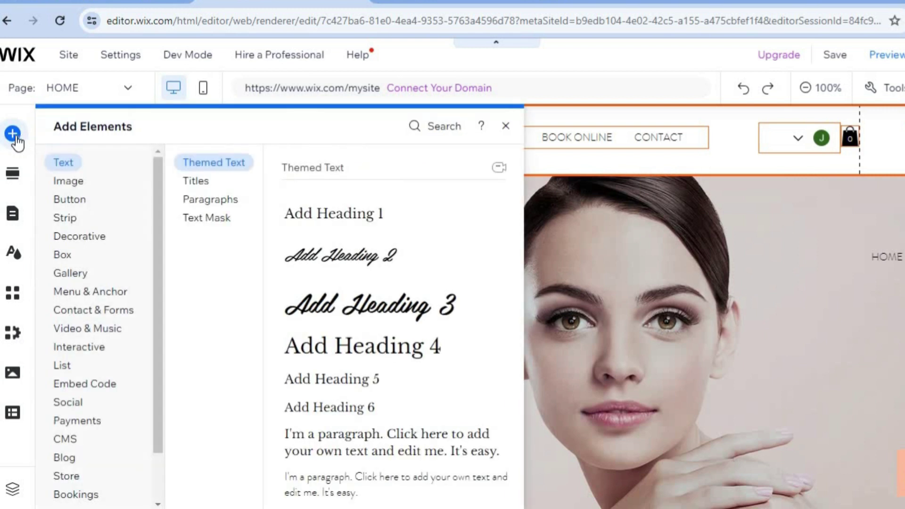
pyautogui.click(106, 175)
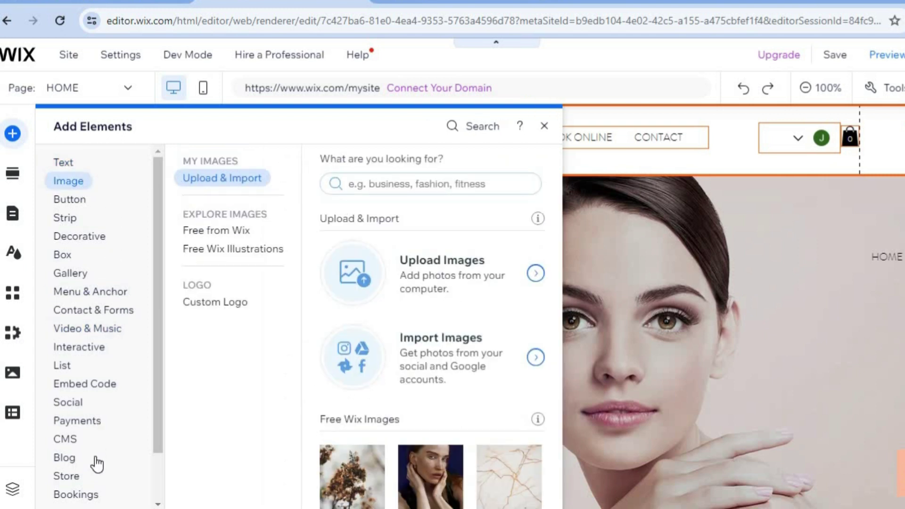
pyautogui.moveTo(161, 298)
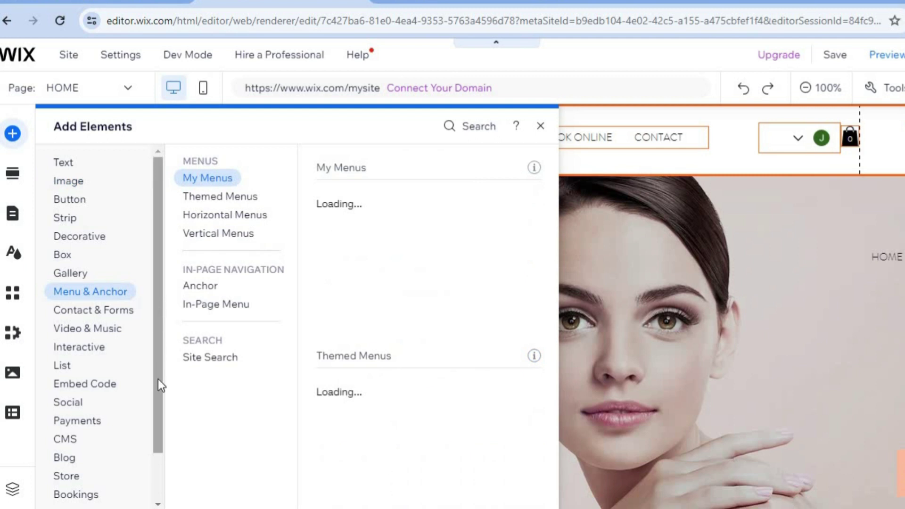
pyautogui.moveTo(157, 386); pyautogui.dragTo(158, 396)
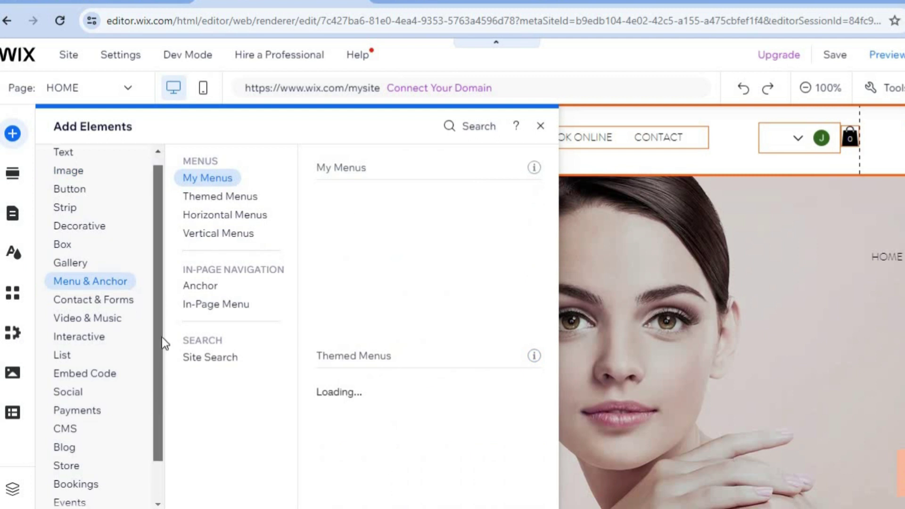
pyautogui.scroll(2, 160, 243)
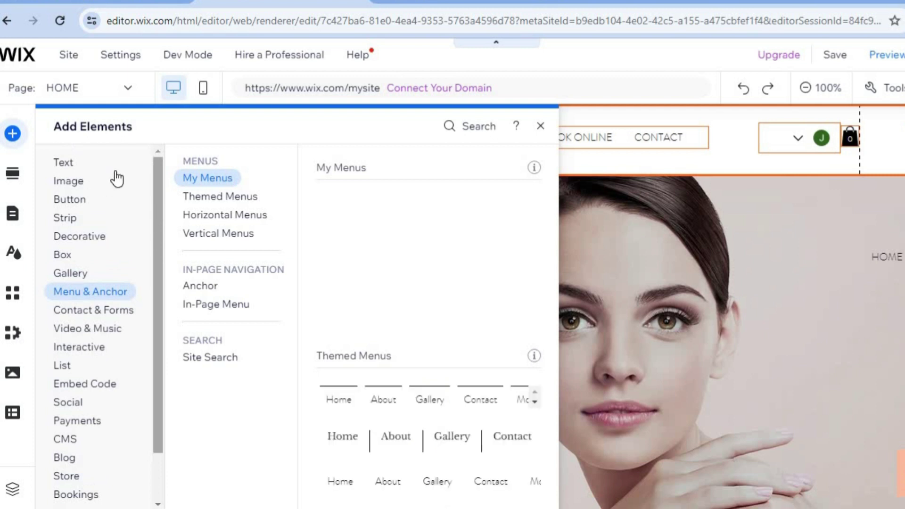
pyautogui.click(540, 126)
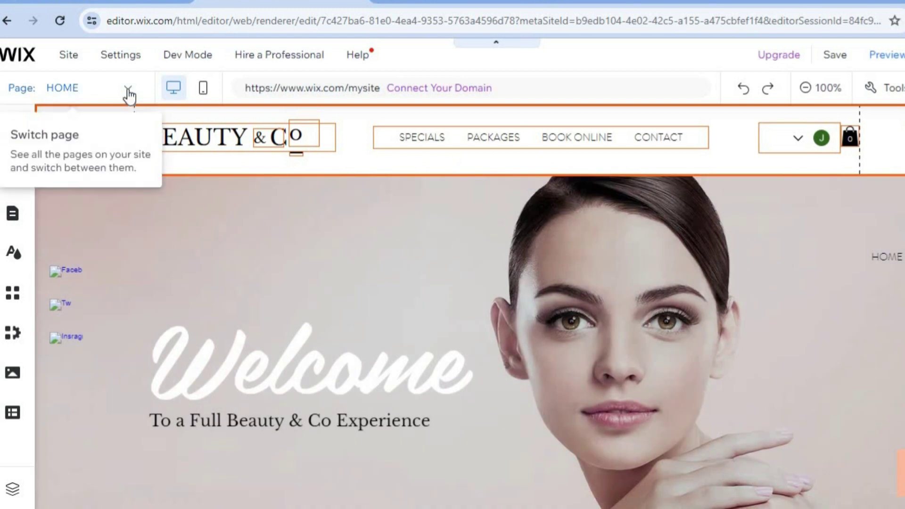
# - Switch from the home page to the Service Page and examine its layout down to the contact details
pyautogui.click(129, 89)
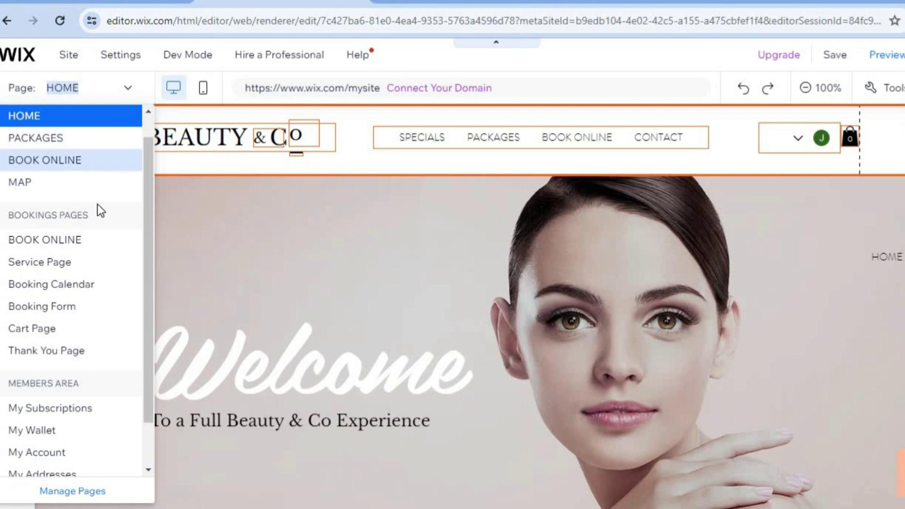
pyautogui.click(83, 263)
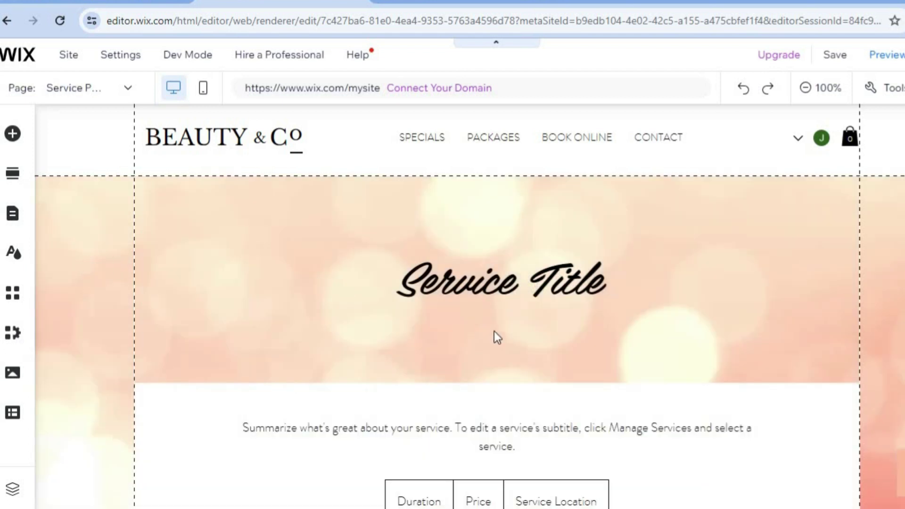
pyautogui.moveTo(495, 338)
pyautogui.scroll(-5, 495, 306)
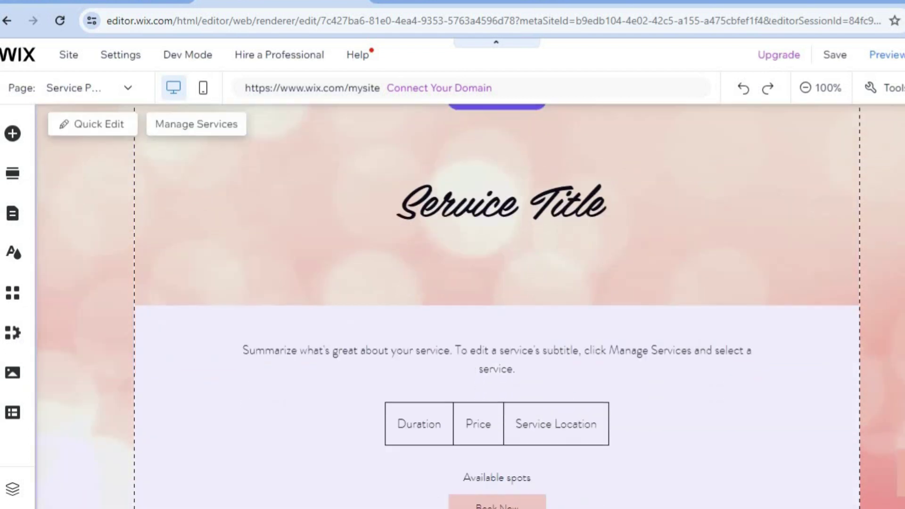
pyautogui.scroll(-14, 497, 306)
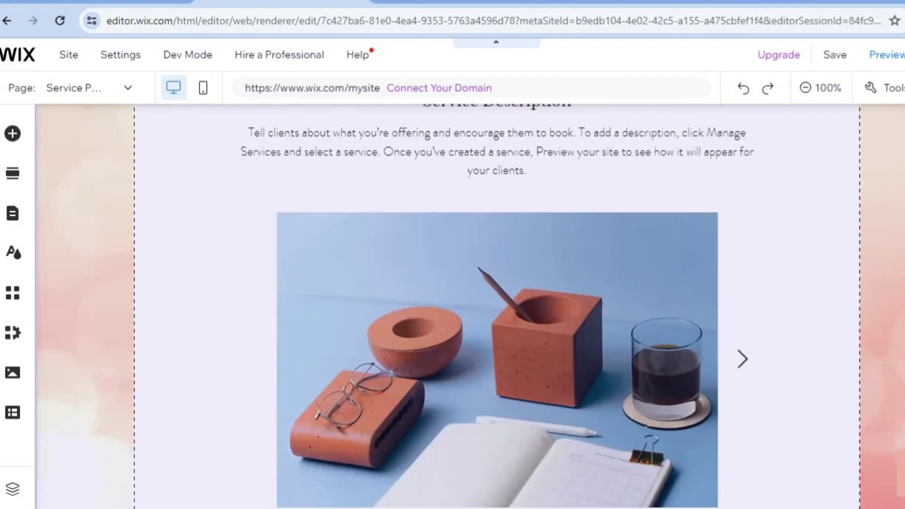
pyautogui.scroll(-9, 497, 307)
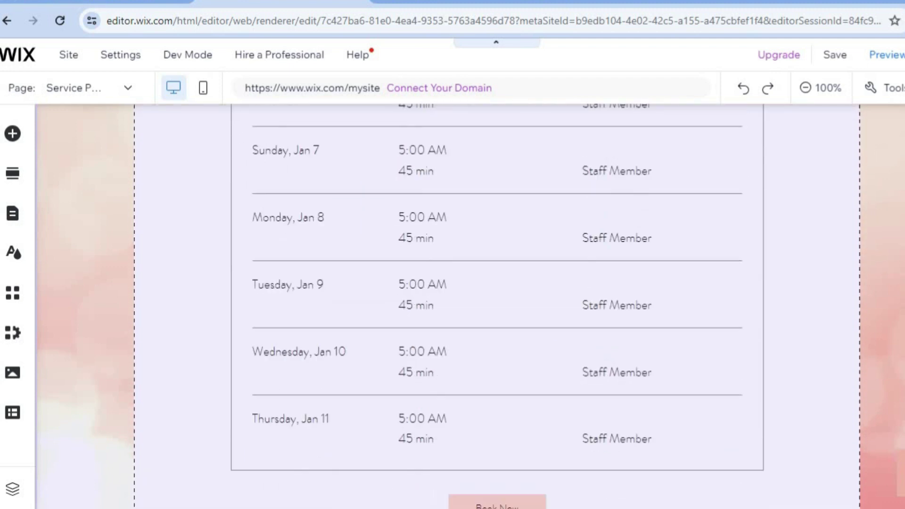
pyautogui.scroll(6, 497, 306)
pyautogui.scroll(7, 497, 307)
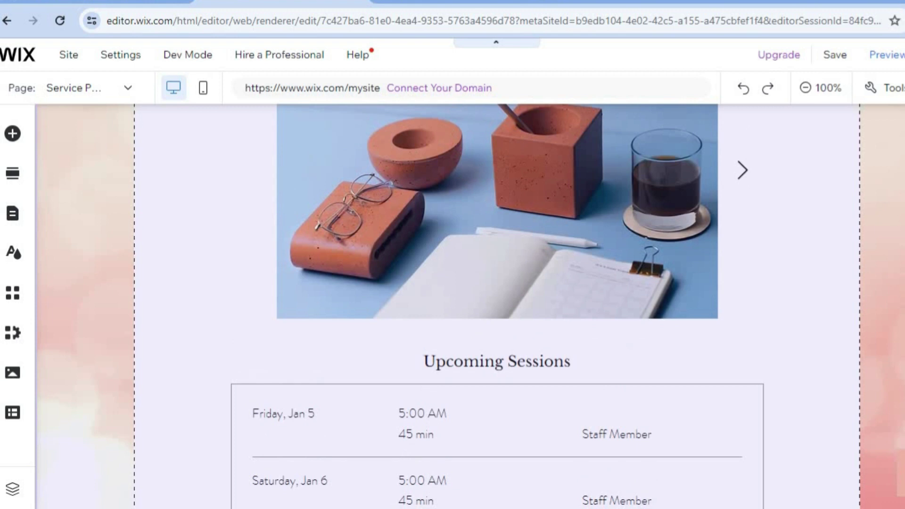
pyautogui.scroll(-12, 497, 307)
pyautogui.scroll(-5, 497, 306)
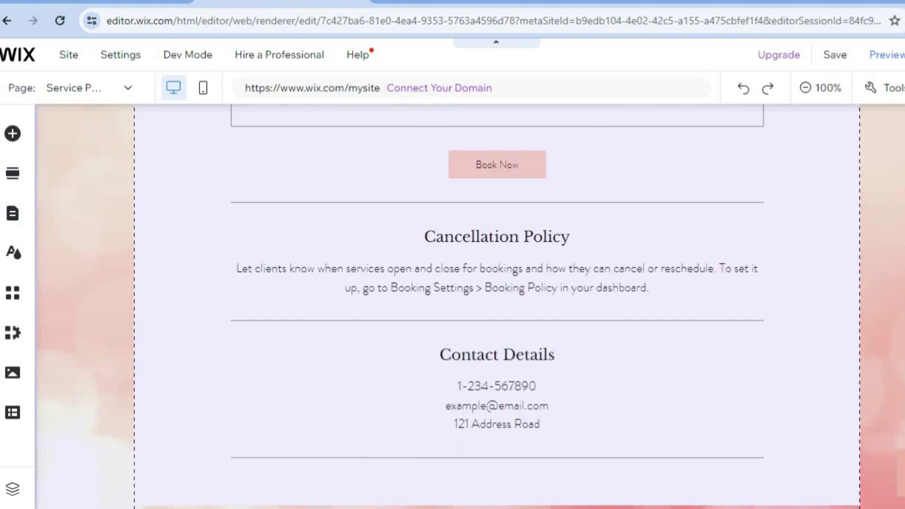
pyautogui.scroll(12, 497, 307)
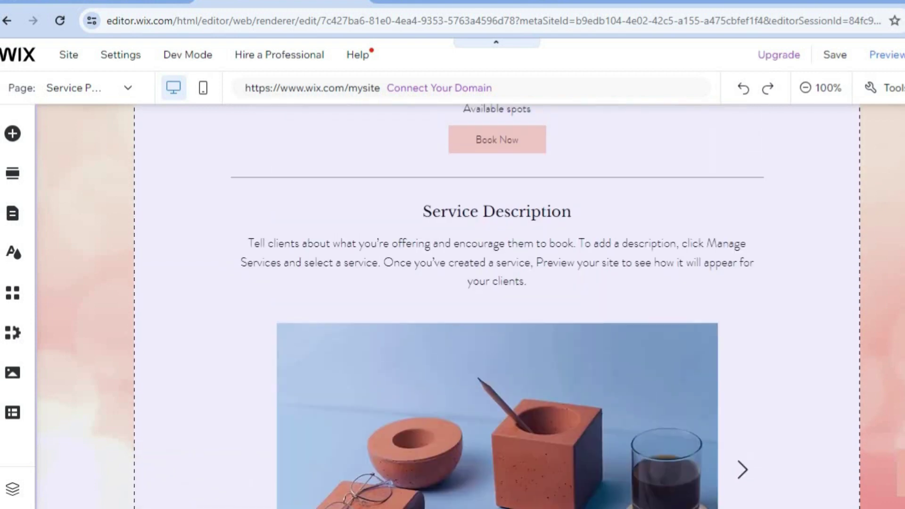
pyautogui.scroll(10, 497, 306)
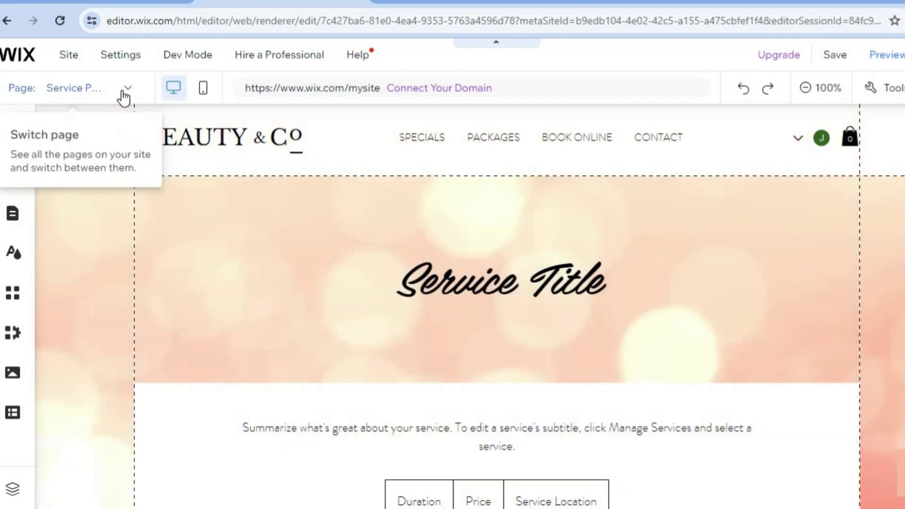
# - Look through the site's list of pages, including the bookings pages and the members area
pyautogui.click(122, 91)
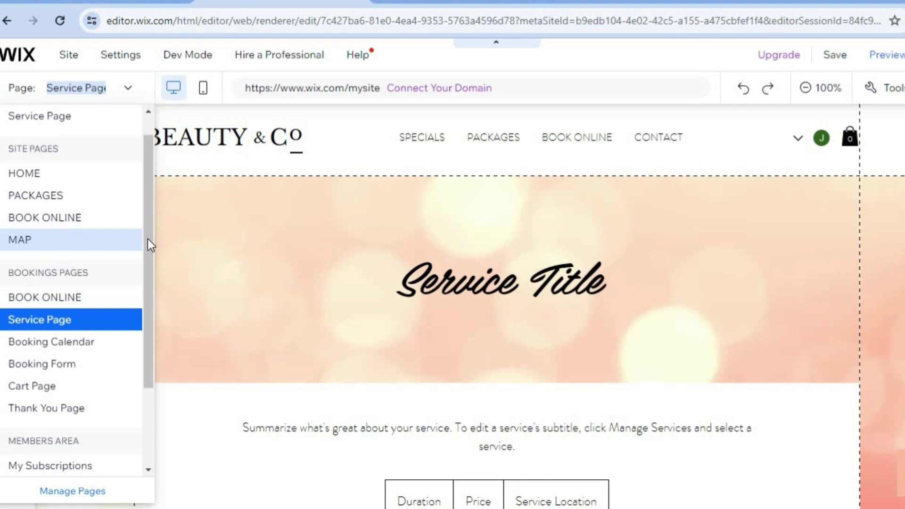
pyautogui.moveTo(148, 240); pyautogui.dragTo(148, 292)
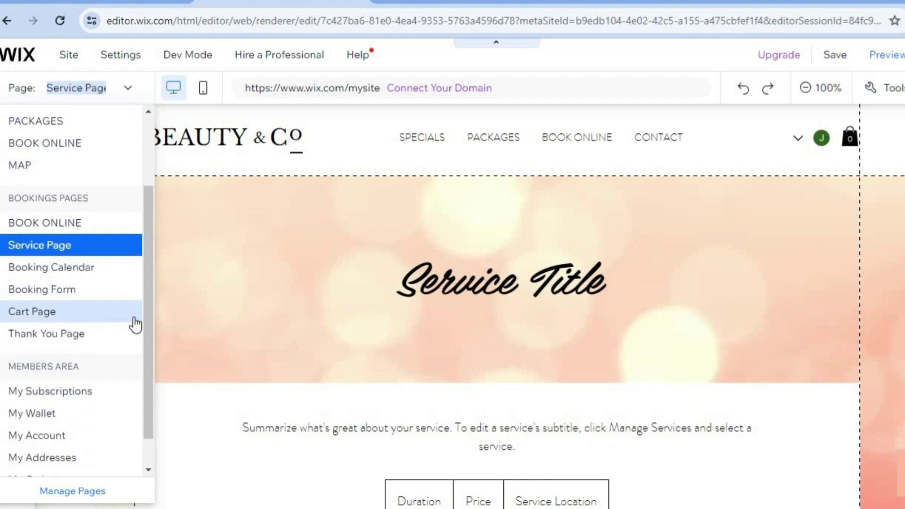
pyautogui.moveTo(150, 353); pyautogui.dragTo(150, 383)
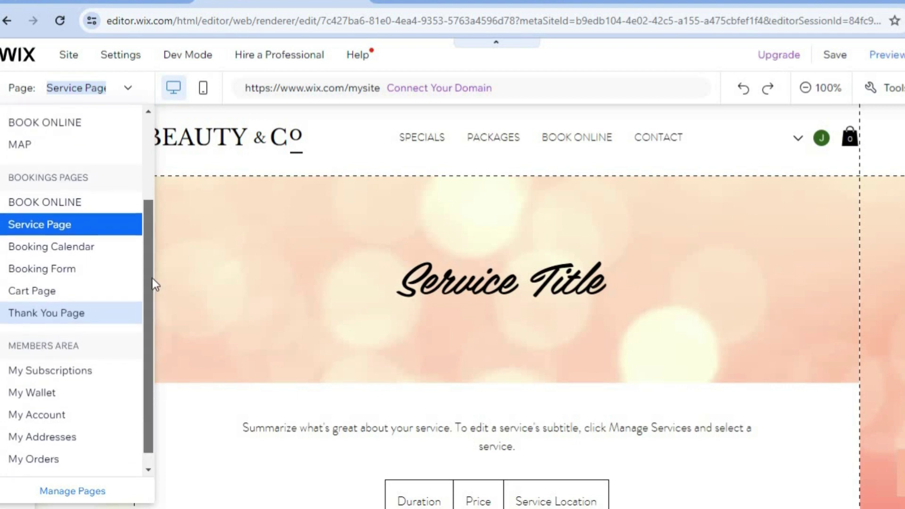
pyautogui.scroll(3, 152, 279)
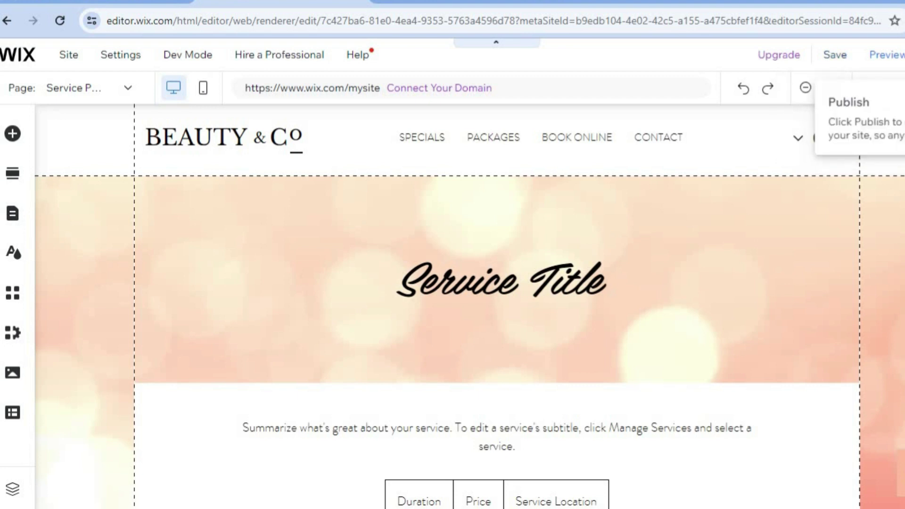
# - Preview the site and look over the Eyebrow Shaping service page
pyautogui.click(882, 59)
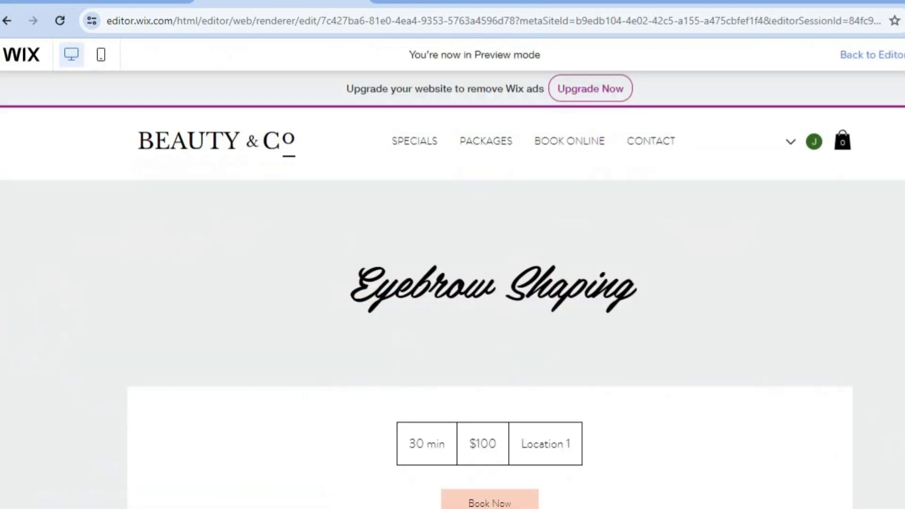
pyautogui.scroll(-8, 638, 332)
pyautogui.scroll(5, 638, 332)
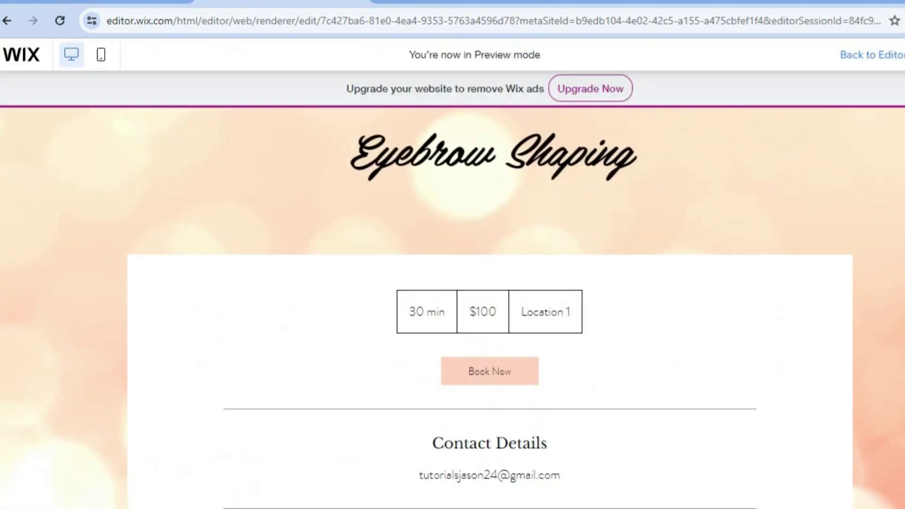
# - Start booking Eyebrow Shaping in the preview and examine the date and time selection page
pyautogui.click(487, 372)
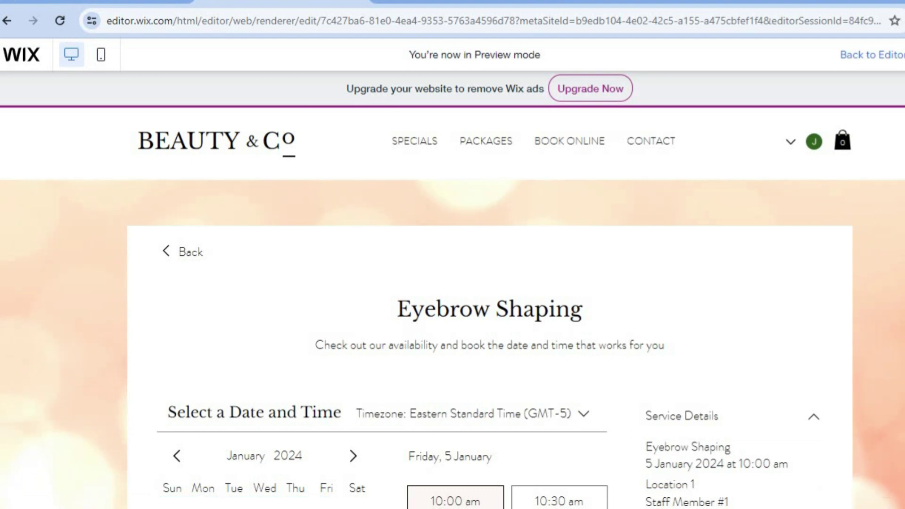
pyautogui.scroll(-5, 453, 307)
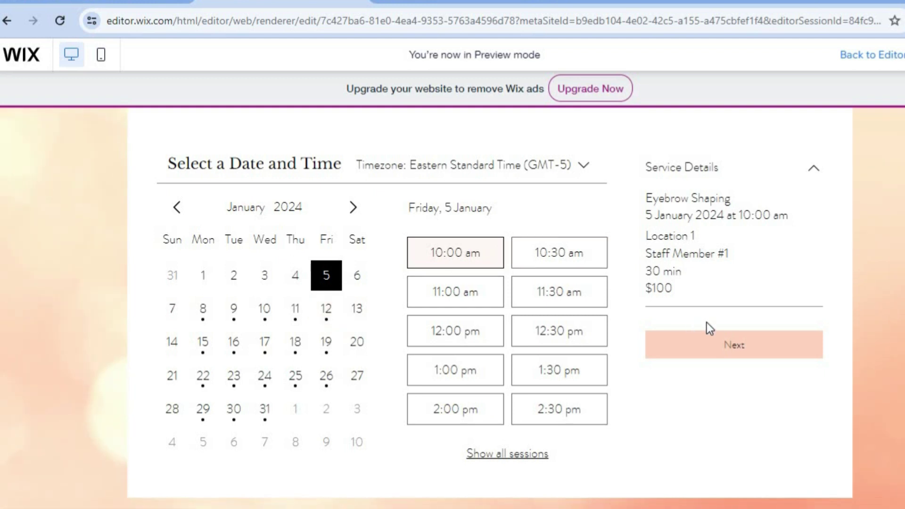
pyautogui.scroll(-3, 452, 307)
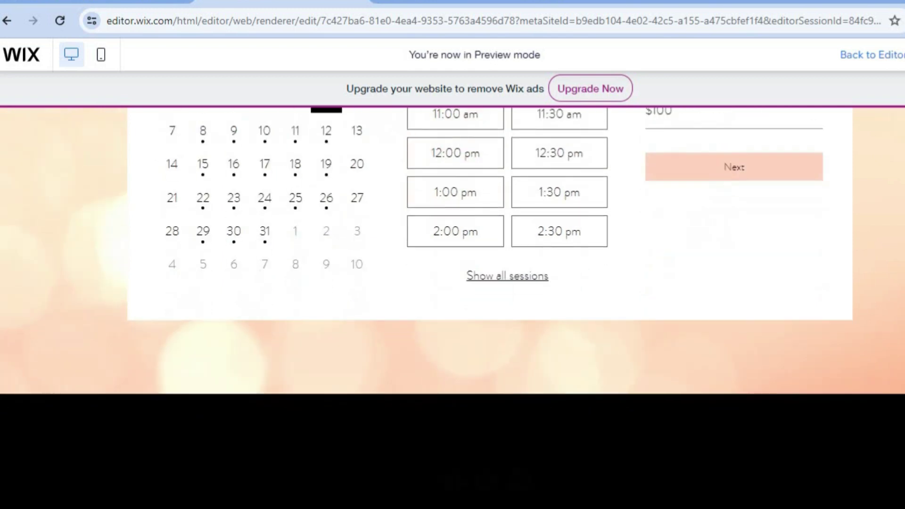
pyautogui.scroll(3, 453, 307)
pyautogui.scroll(5, 539, 227)
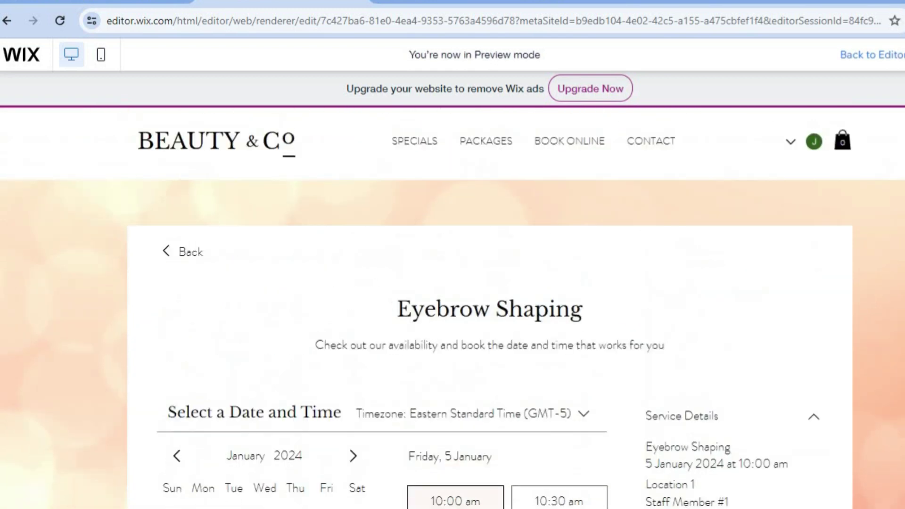